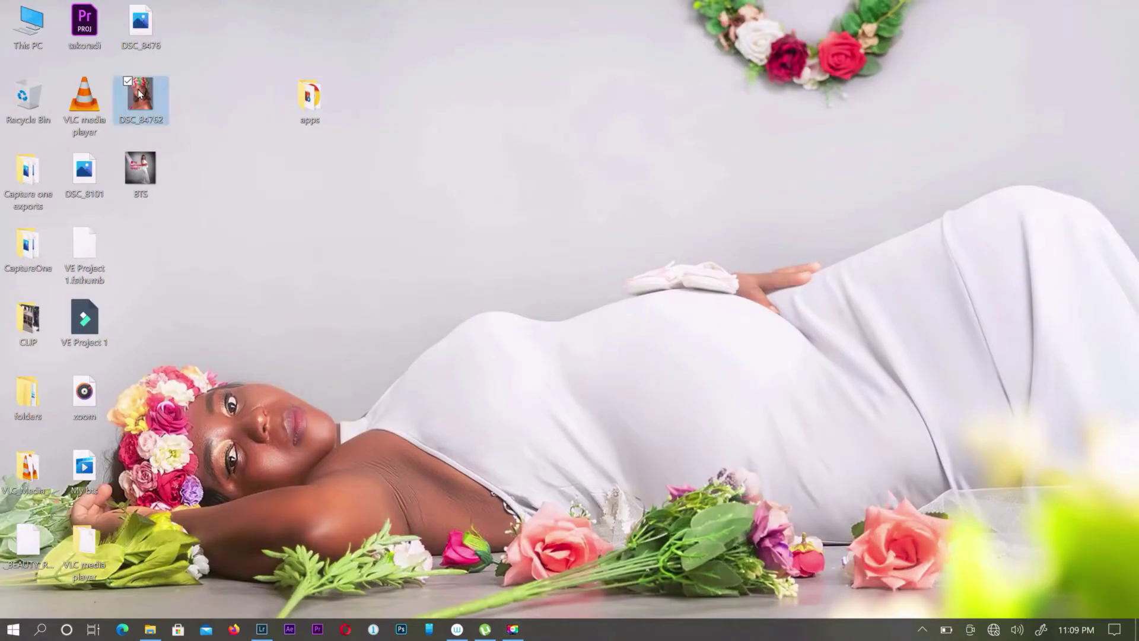
Inspect the DSC_84762 image file's detailed metadata in its Properties window, then close it unchanged.
right_click(138, 94)
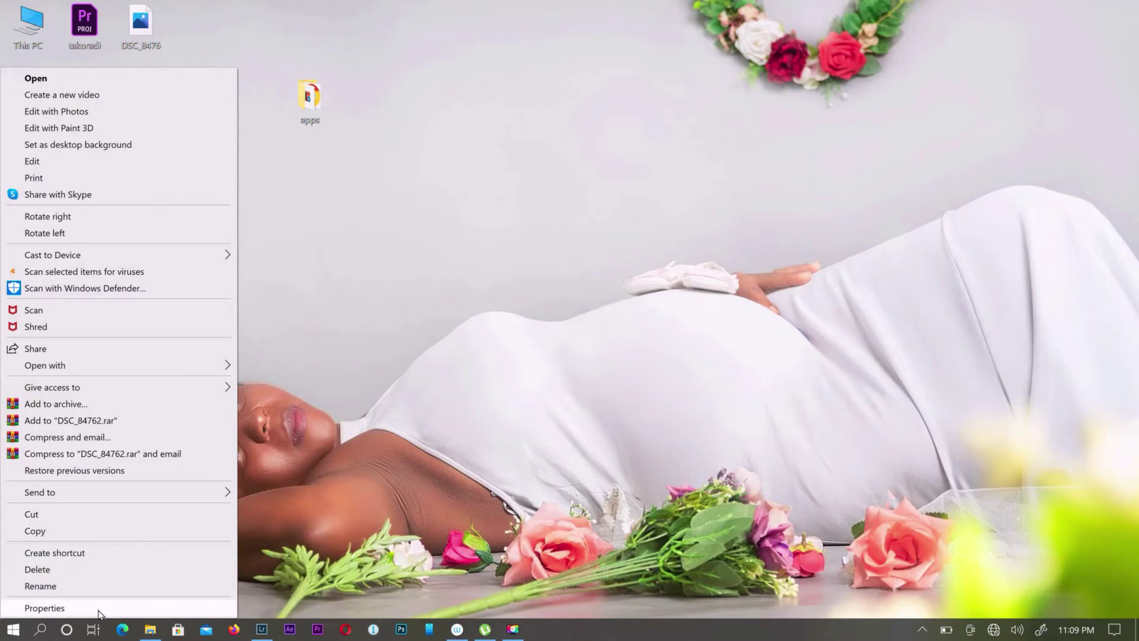
left_click(44, 608)
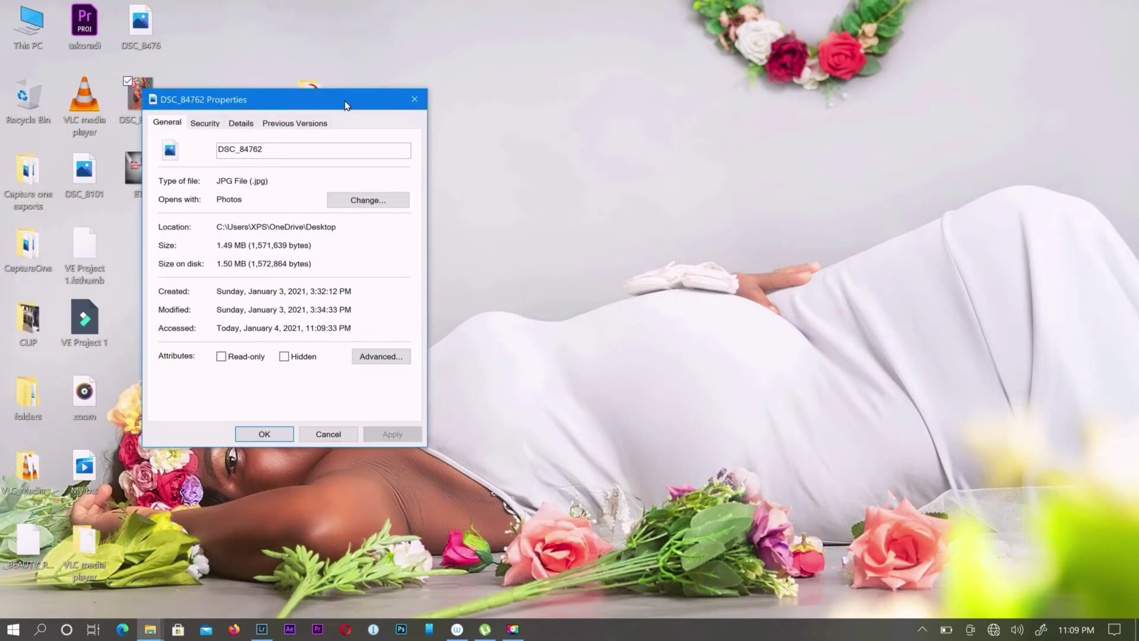
left_click_drag(346, 105, 619, 107)
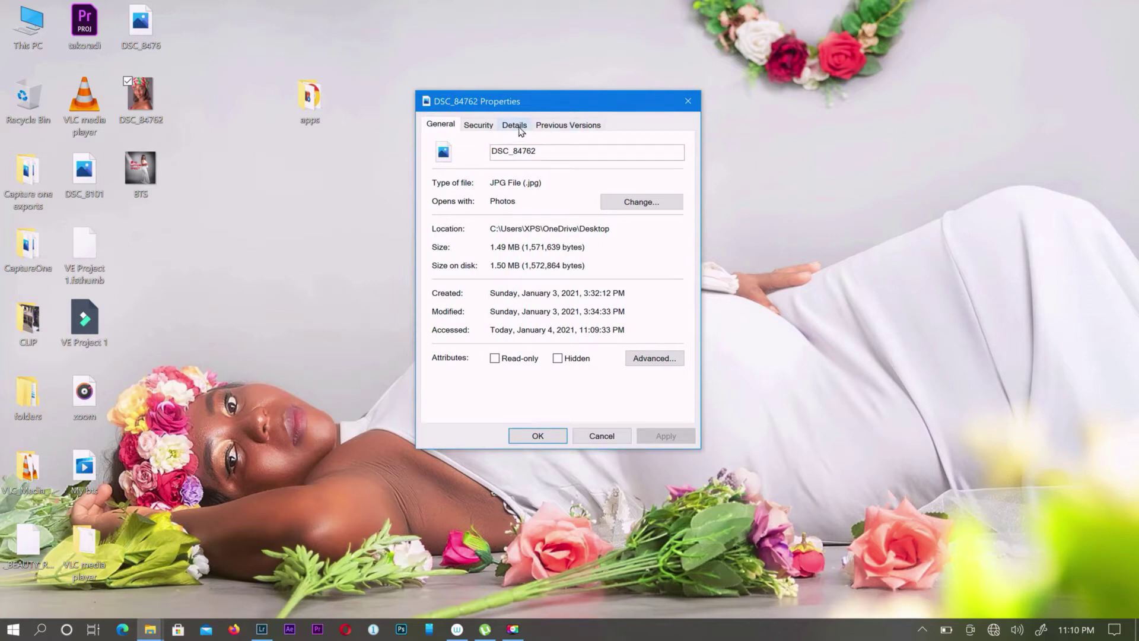
left_click(514, 125)
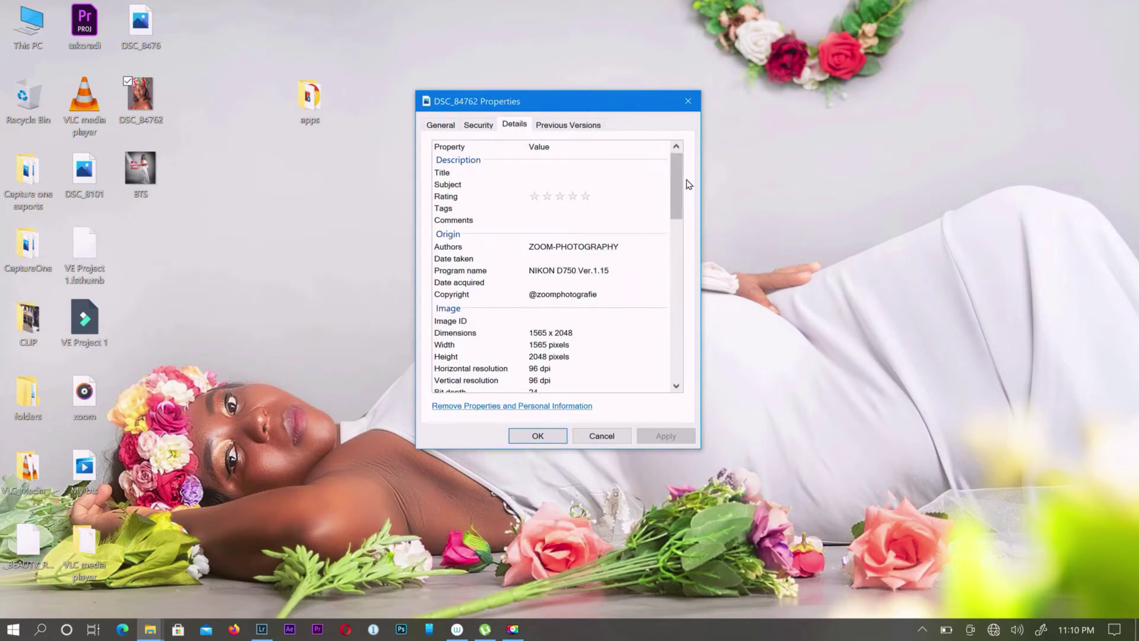
left_click_drag(681, 190, 681, 209)
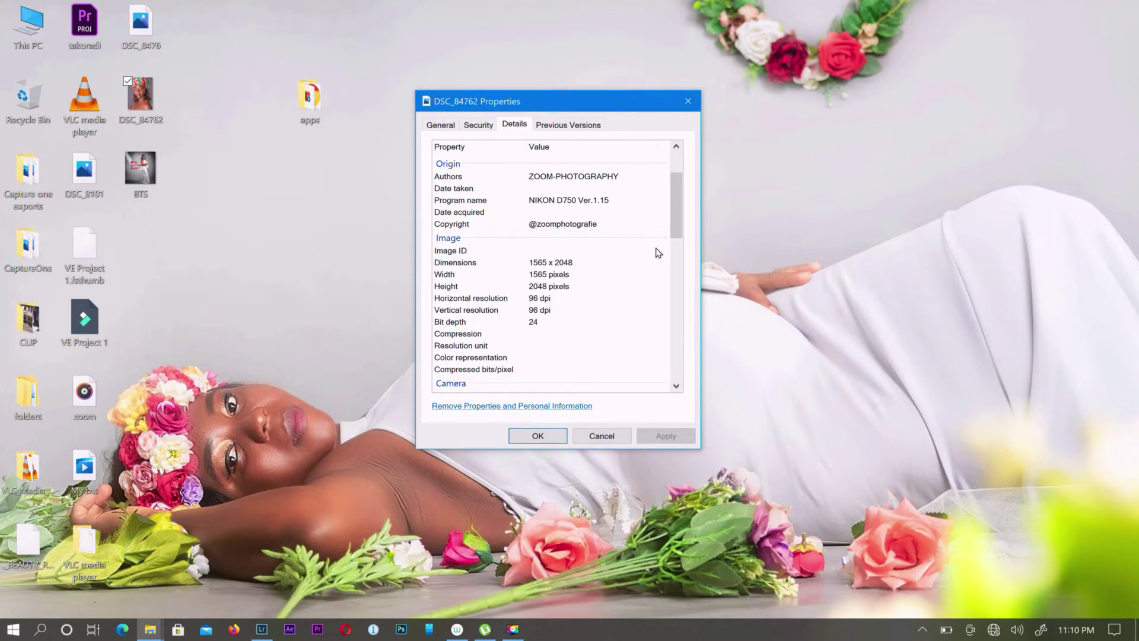
left_click_drag(678, 230, 698, 377)
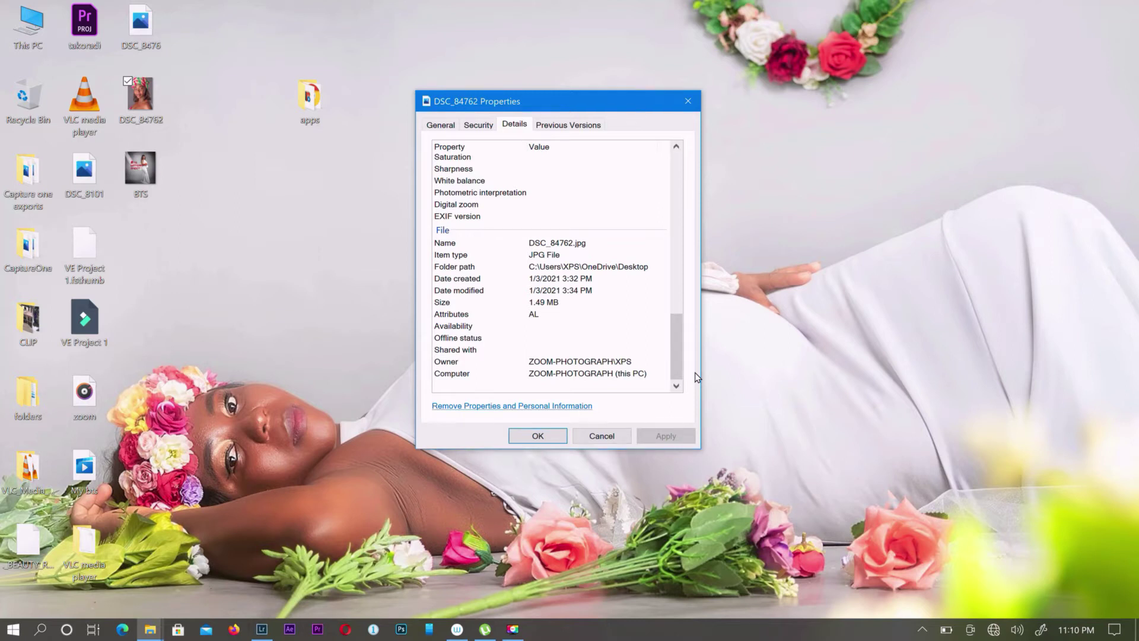
left_click(604, 437)
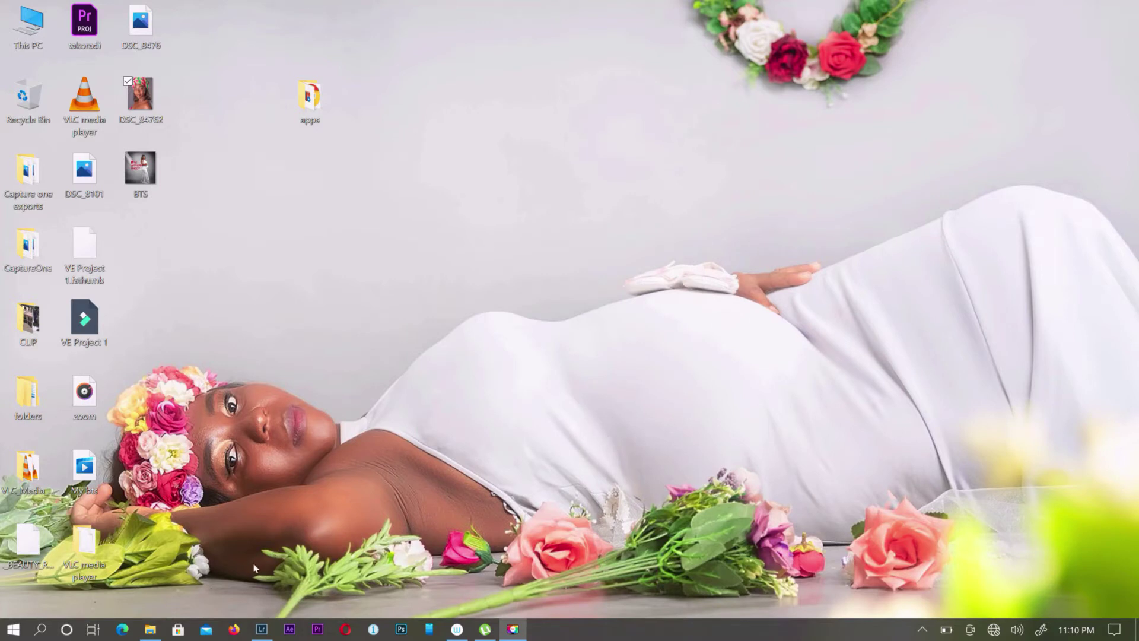
Return to the Lightroom catalog and select photo 365, DSC_8090.
left_click(265, 630)
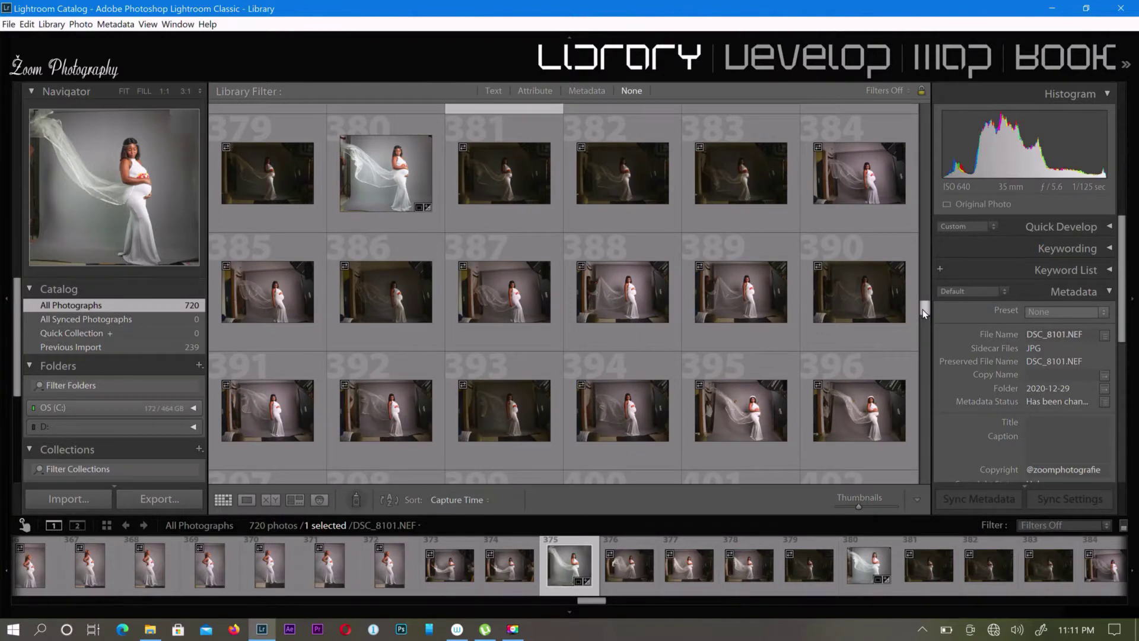
mouse_move(924, 313)
left_mouse_down()
mouse_move(925, 433)
mouse_move(938, 467)
mouse_move(935, 297)
left_mouse_up()
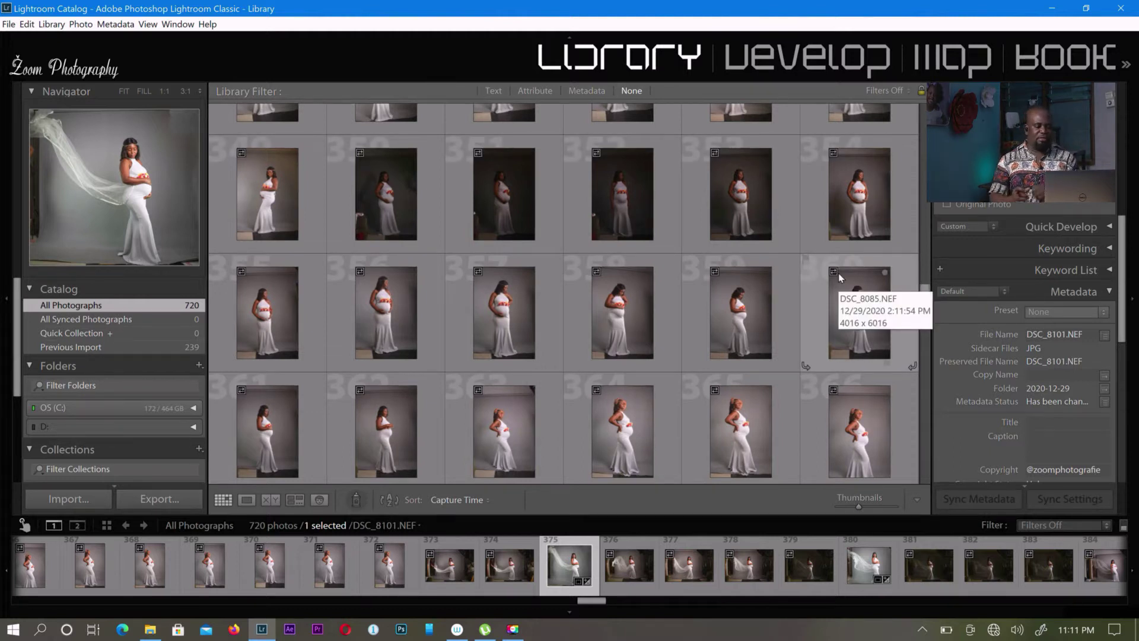
scroll(730, 440, "down", 1)
left_click(730, 440)
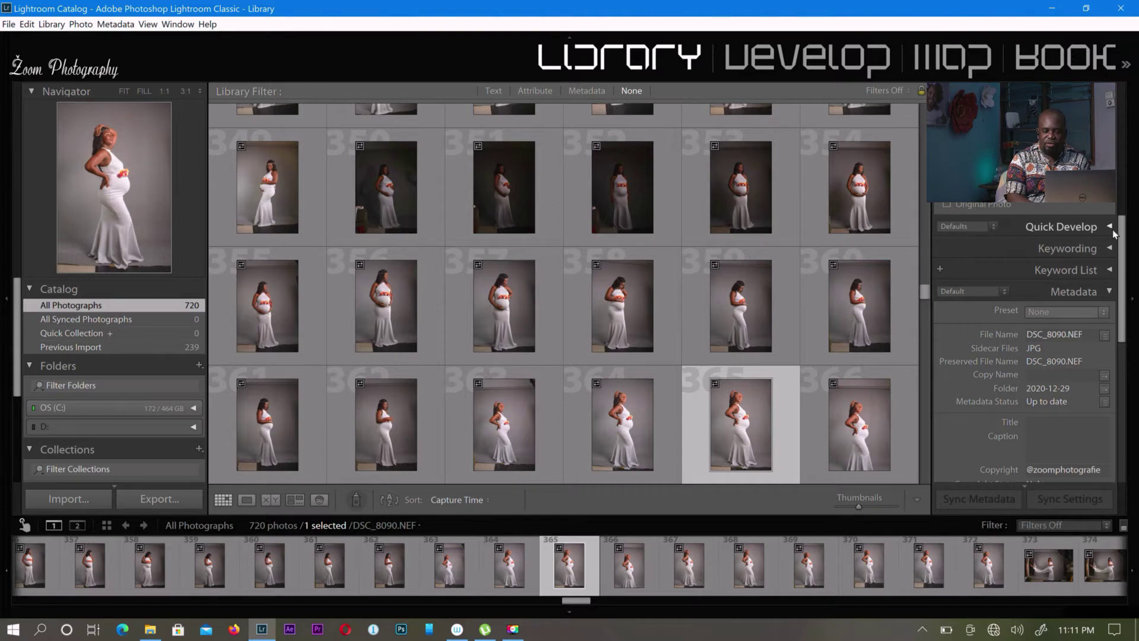
Review the photo's Metadata panel without editing the caption, and open its Preset list.
left_click(1073, 293)
left_click(1073, 293)
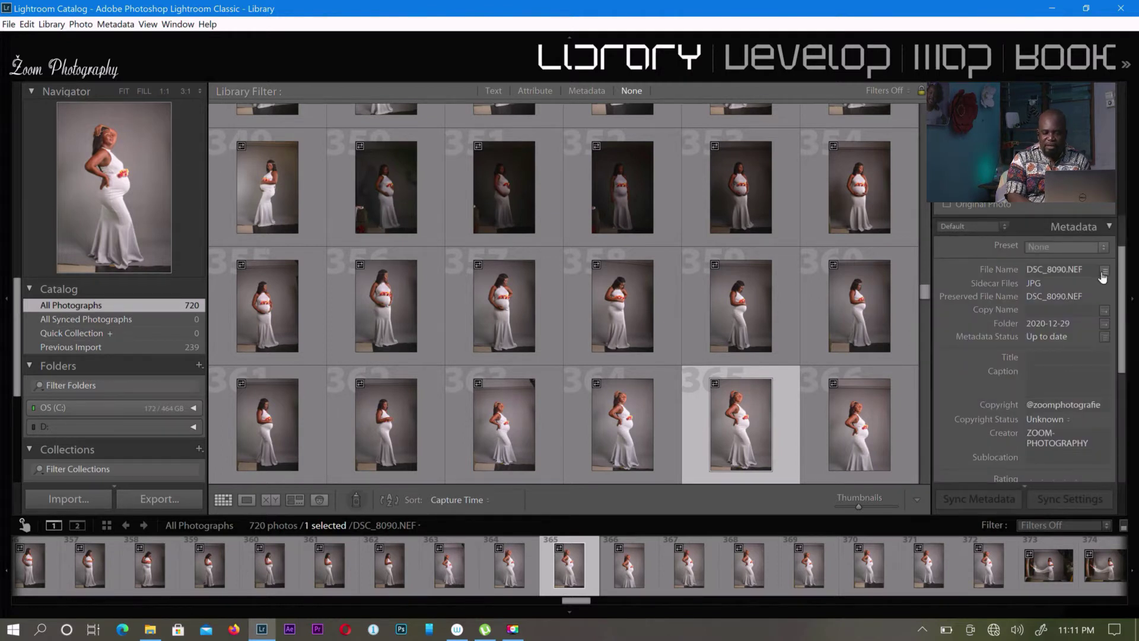
left_click(1057, 374)
key("Escape")
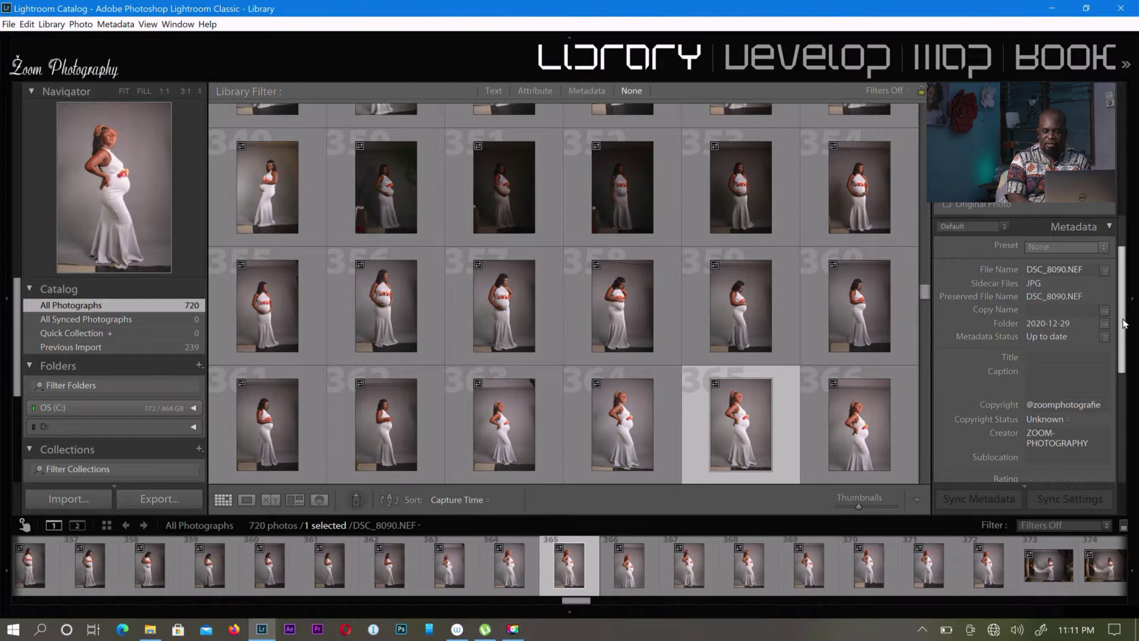
left_click_drag(1125, 323, 1137, 289)
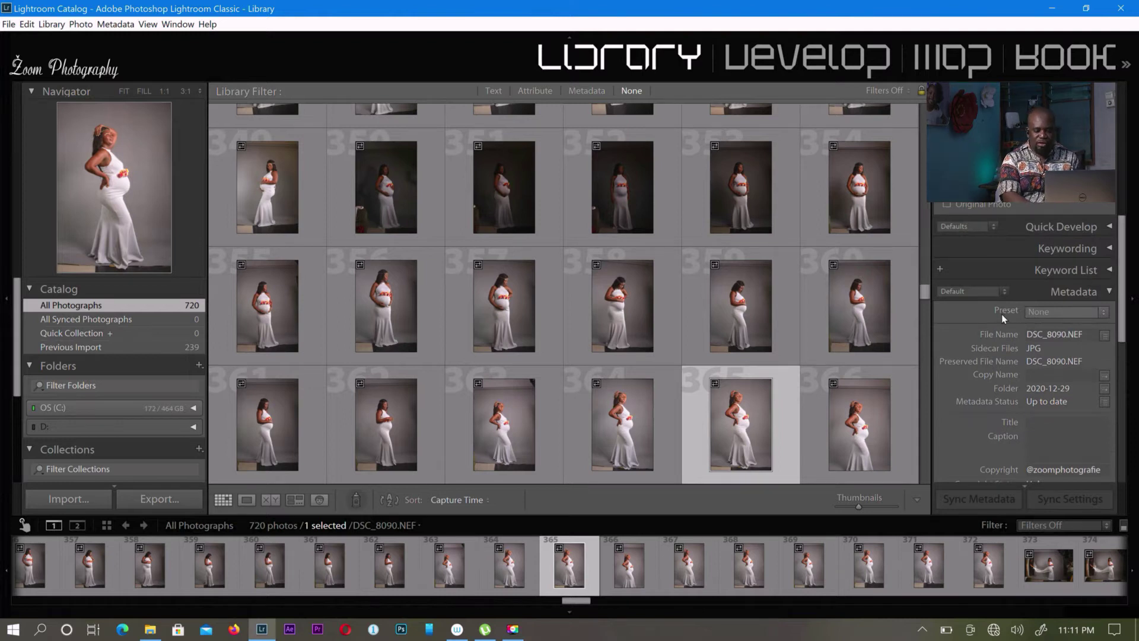
left_click(1045, 315)
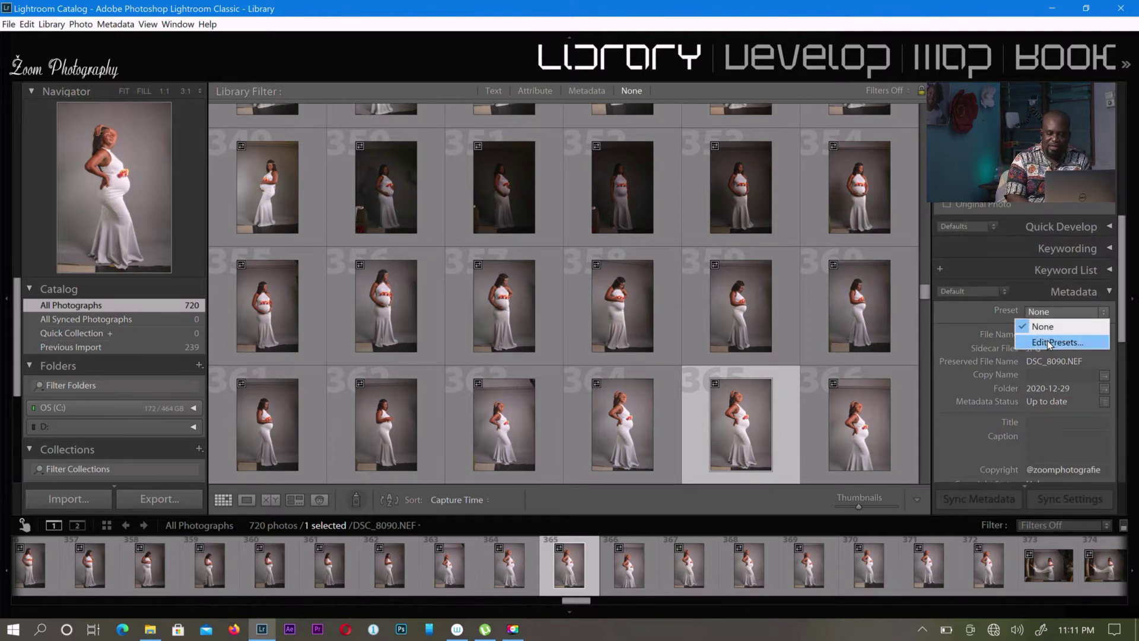
left_click(1049, 343)
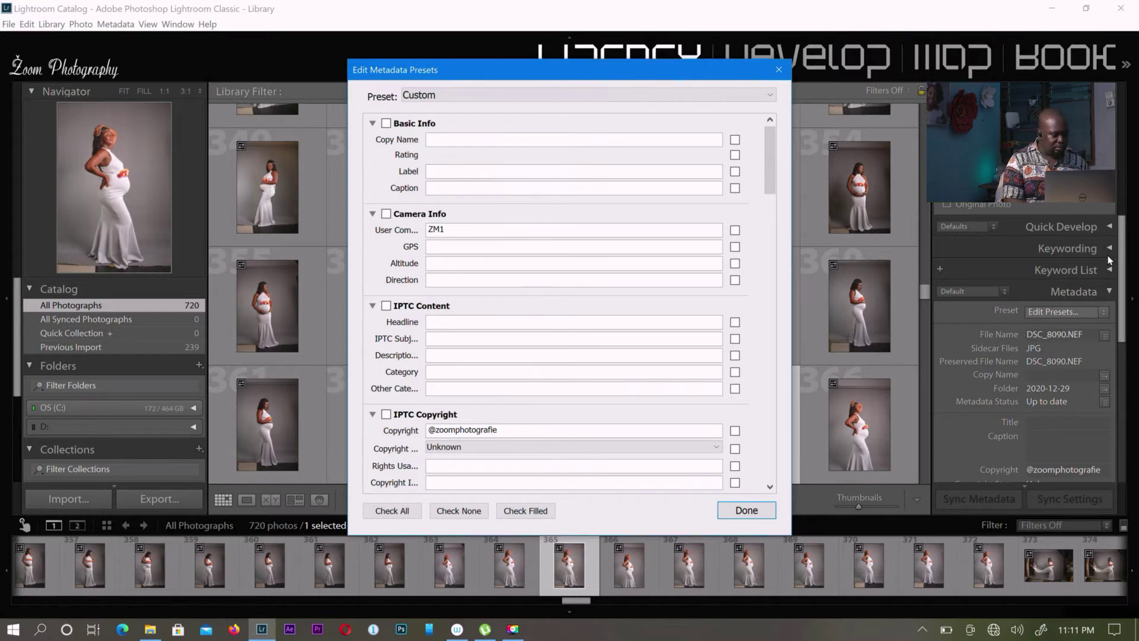
left_click(1009, 247)
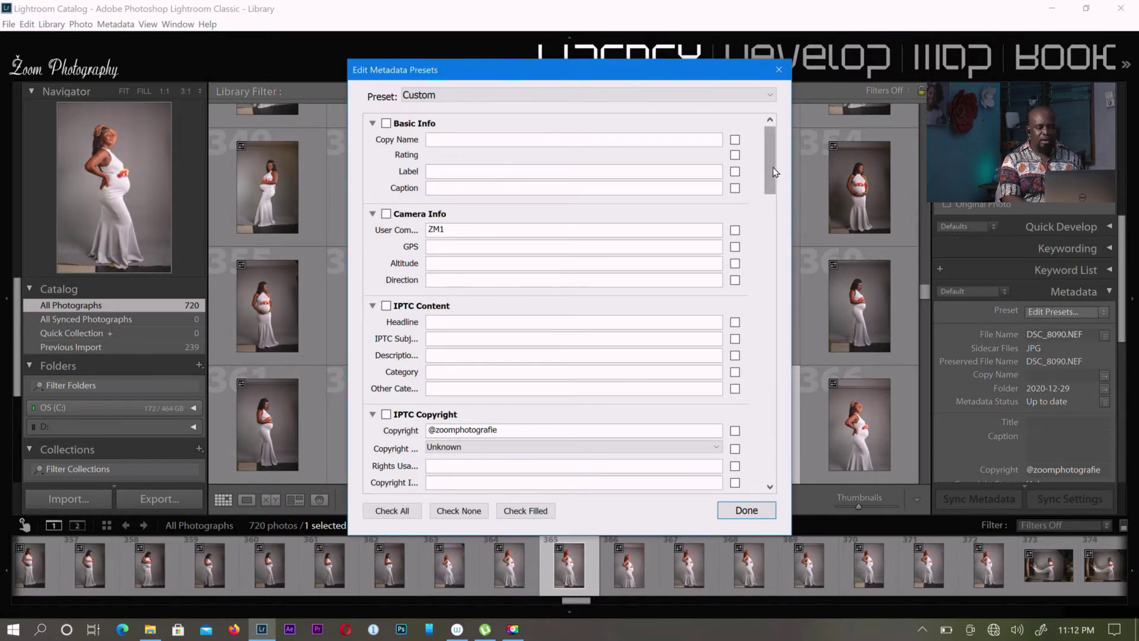
scroll(771, 173, "down", 5)
scroll(775, 173, "up", 4)
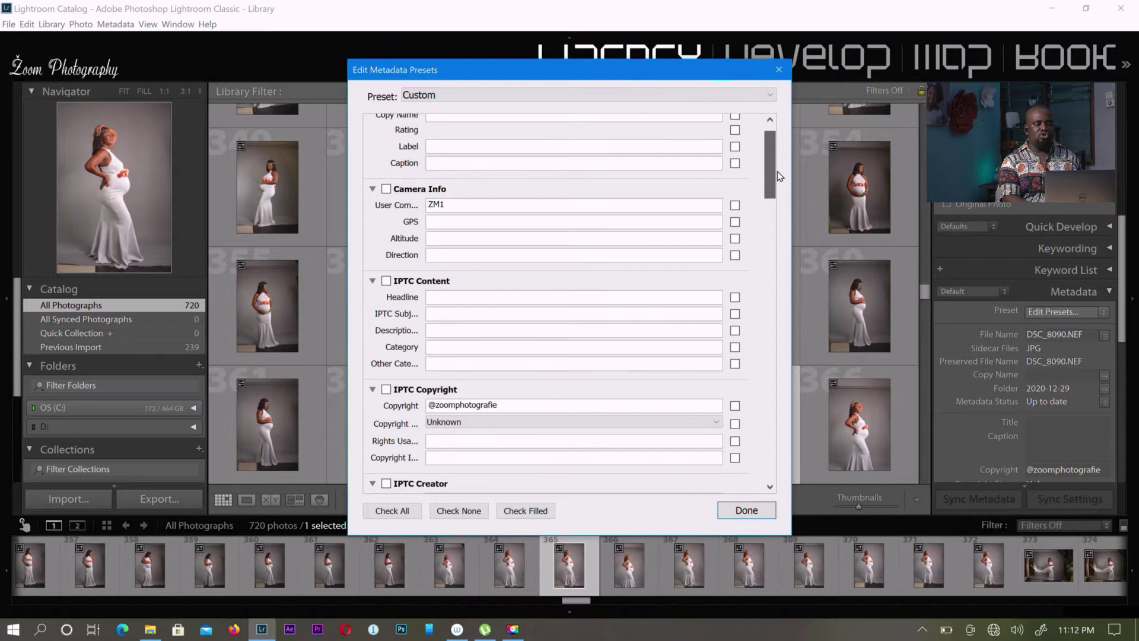
scroll(779, 173, "up", 1)
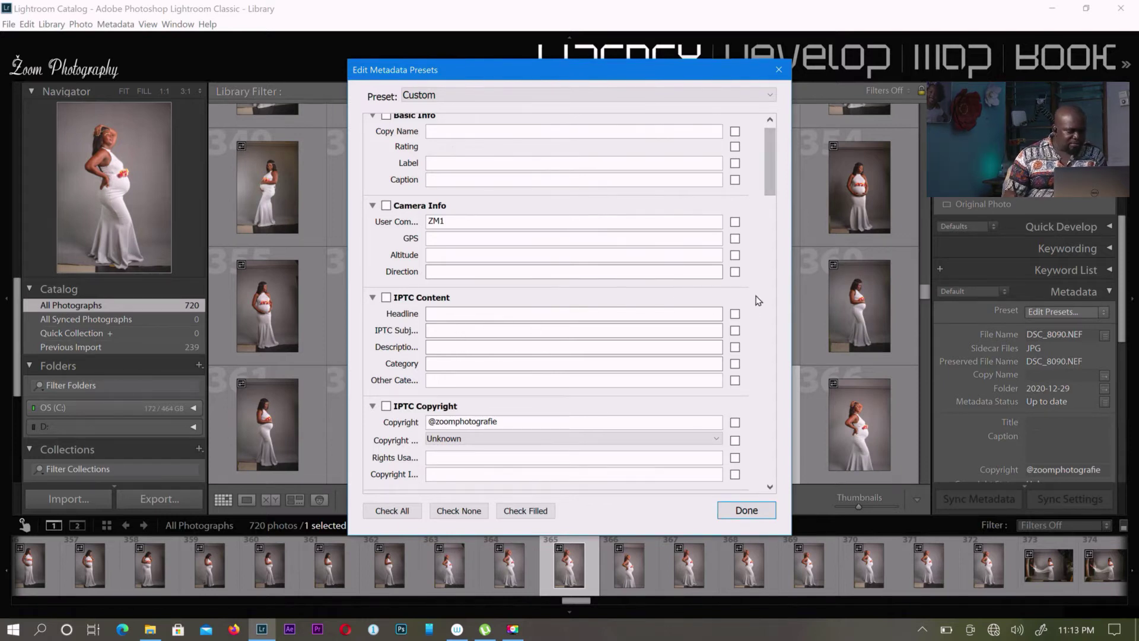
double_click(508, 423)
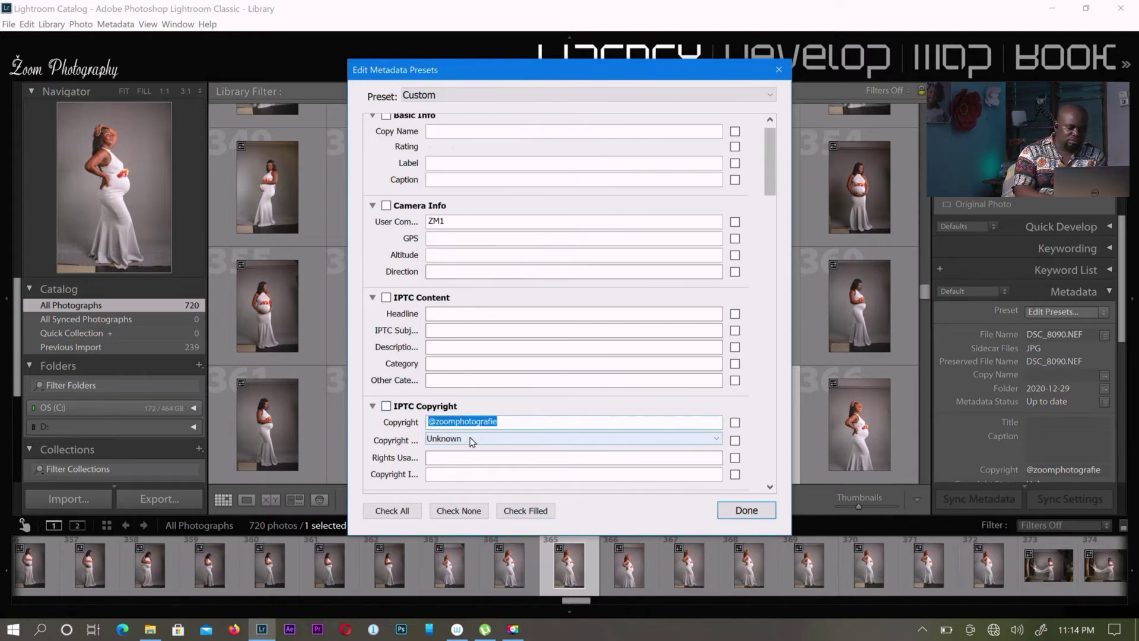
key("BackSpace")
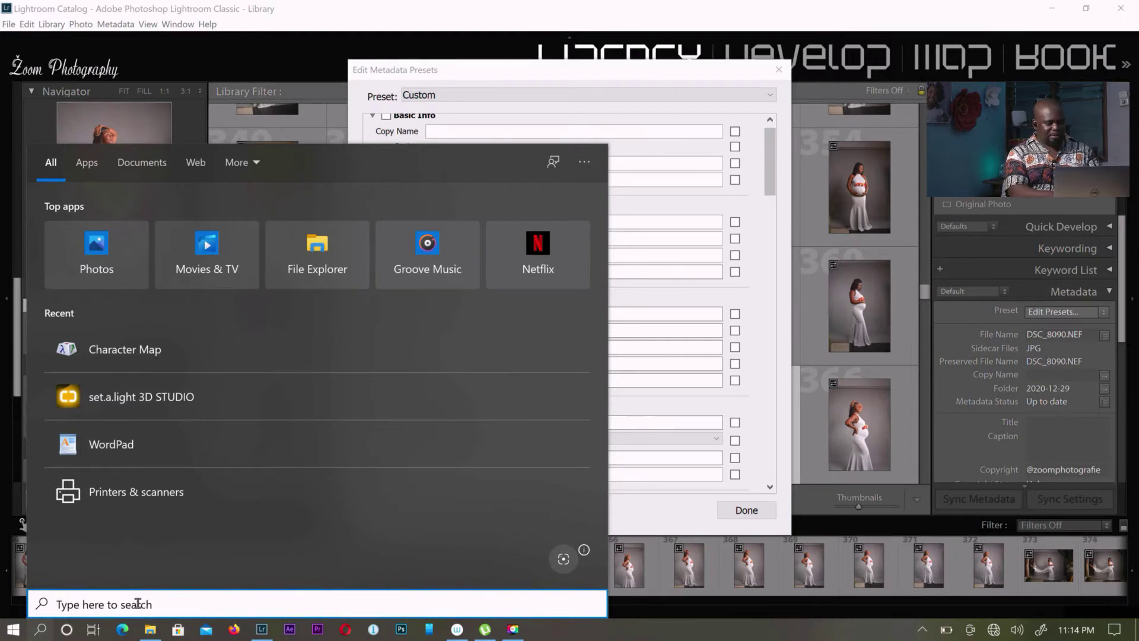
Launch Character Map and copy the Arial © copyright sign (U+00A9).
type("cha")
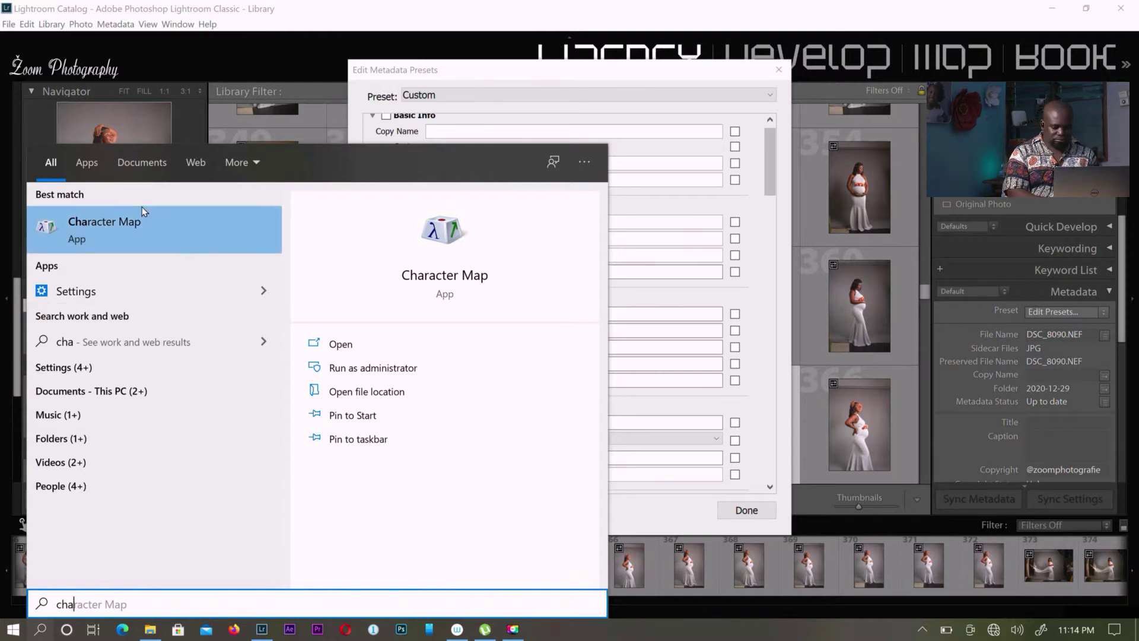
left_click(129, 226)
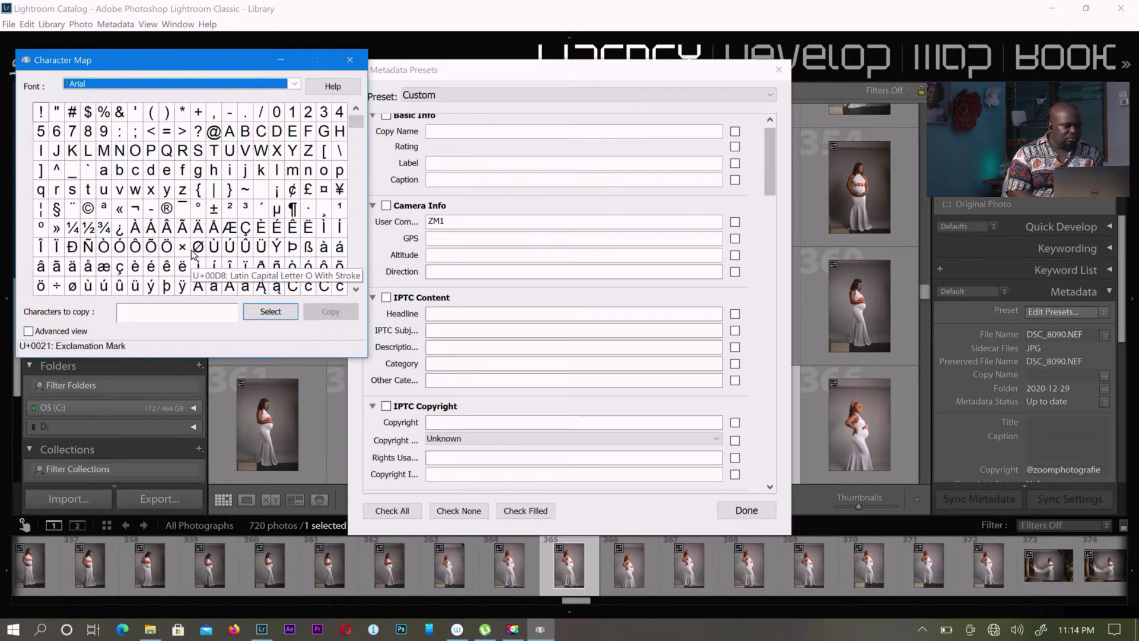
left_click(355, 289)
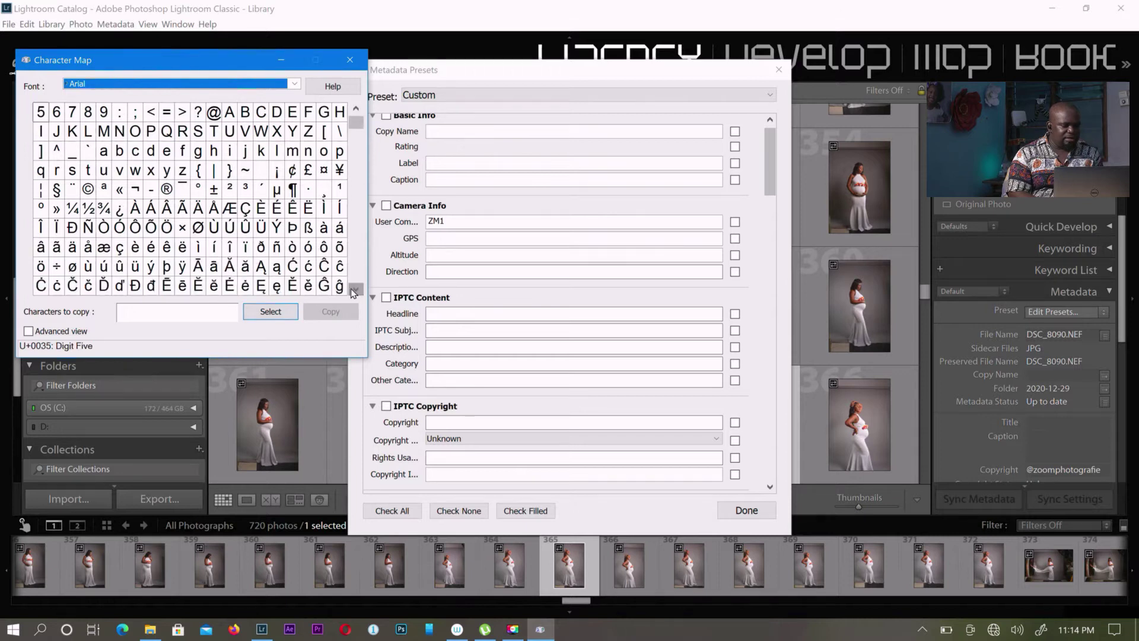
scroll(354, 291, "down", 5)
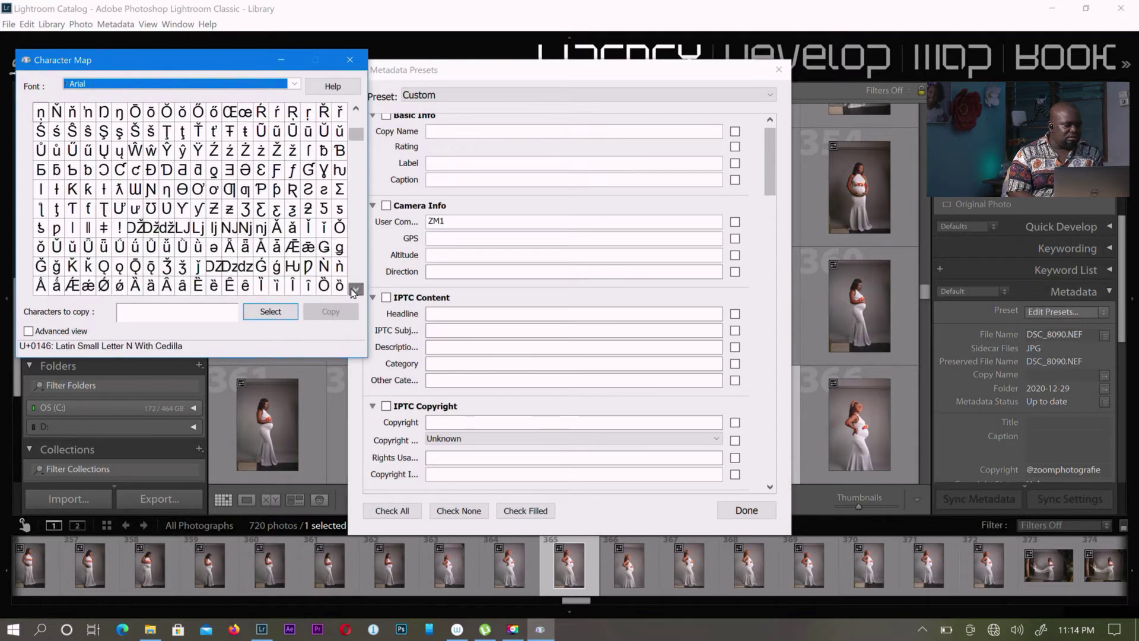
scroll(354, 290, "down", 3)
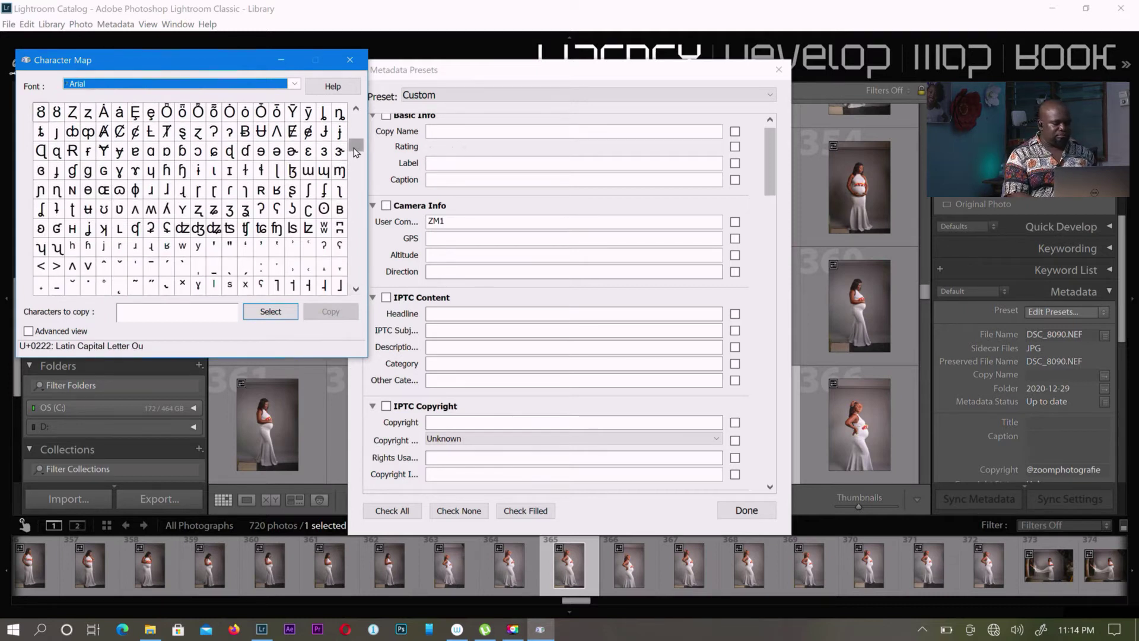
left_click_drag(355, 151, 356, 121)
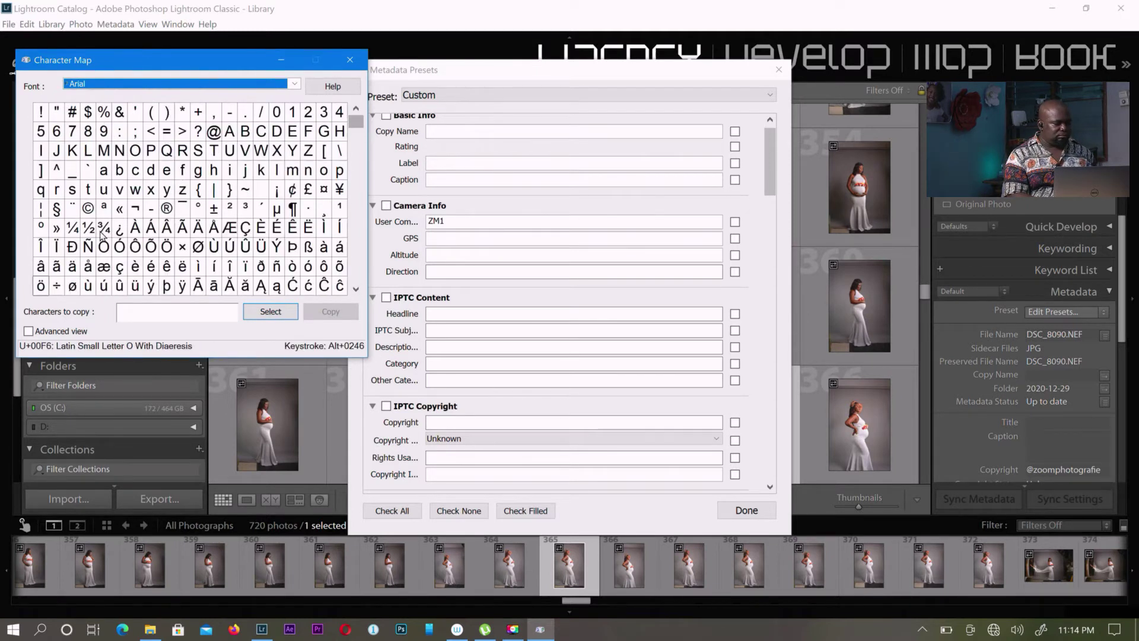
left_click(88, 208)
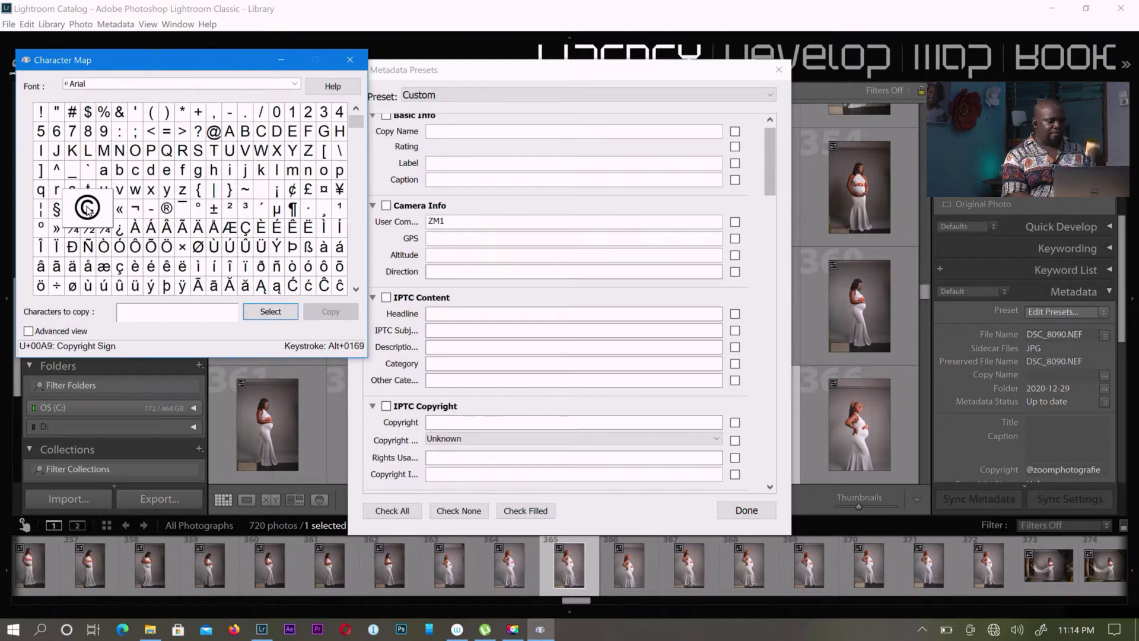
left_click(260, 312)
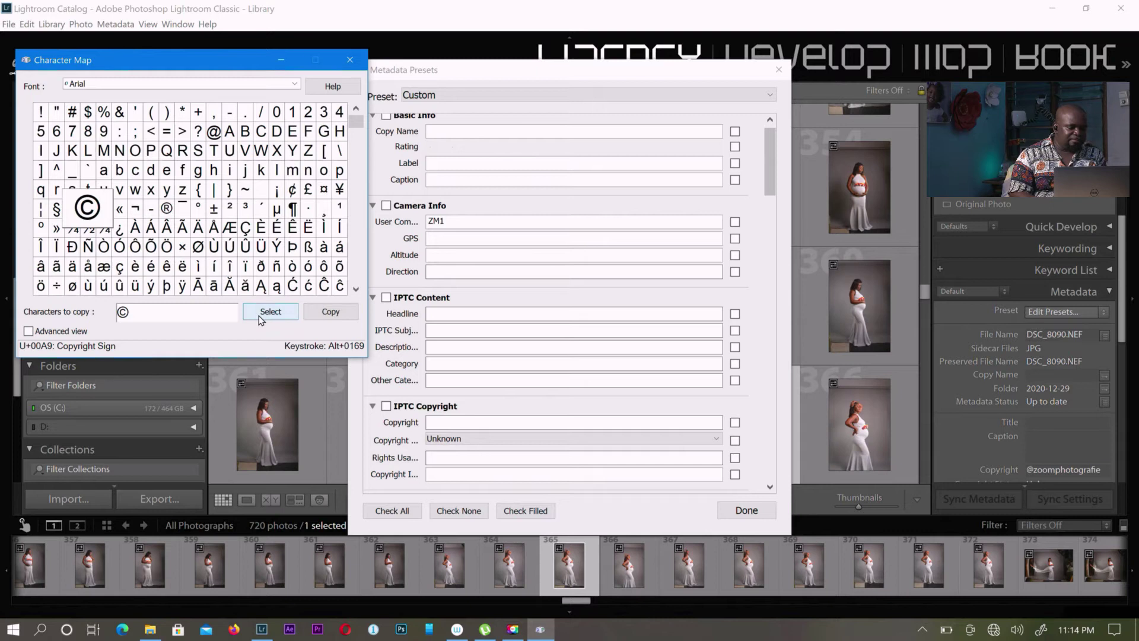
left_click(330, 311)
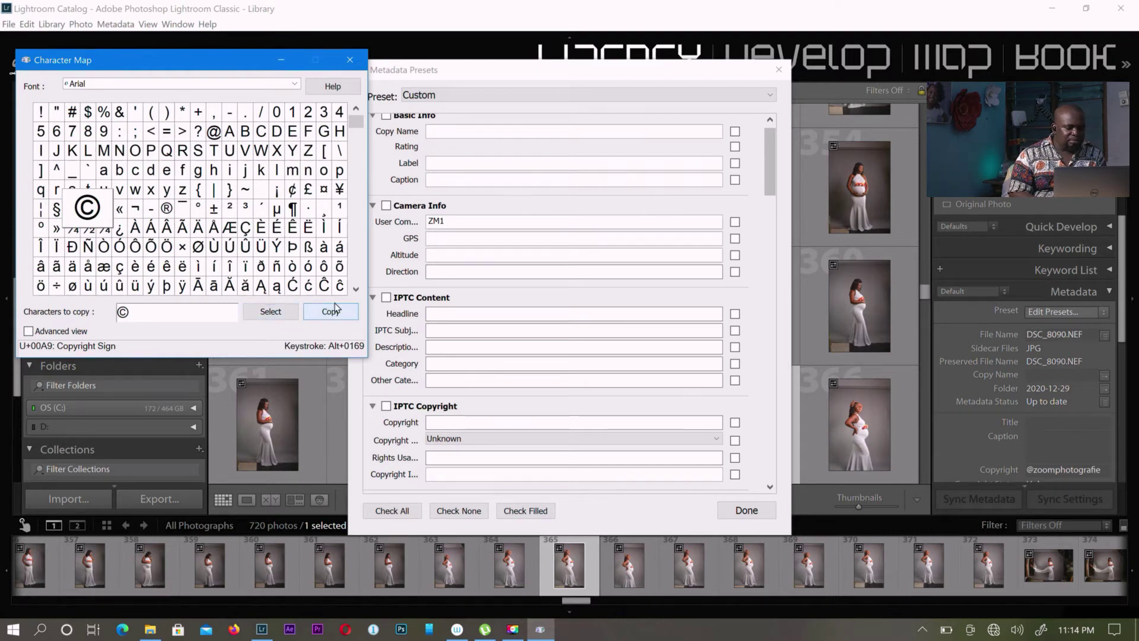
Paste © and type 'zoom photography all rights reserved' as copyright, with status Copyrighted.
left_click(542, 69)
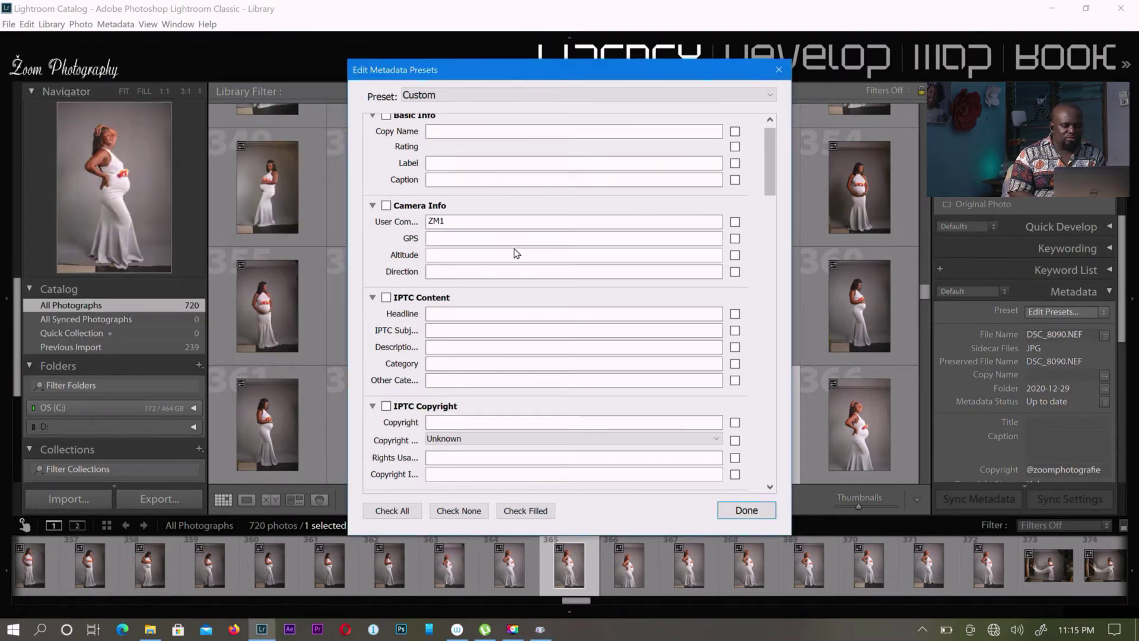
left_click(442, 418)
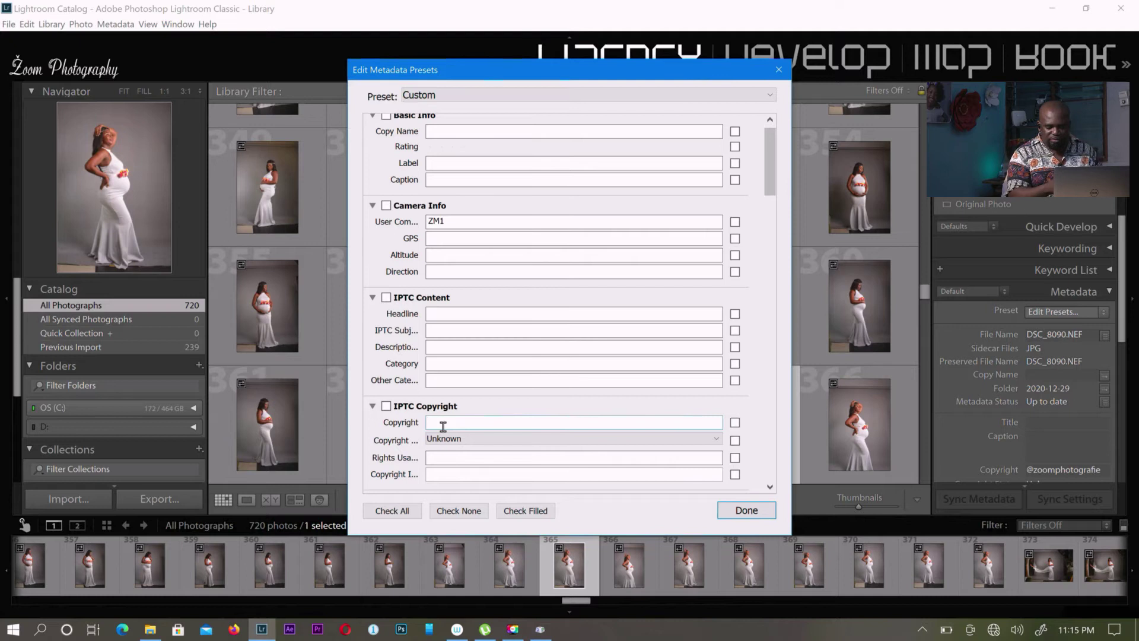
key("ctrl+v")
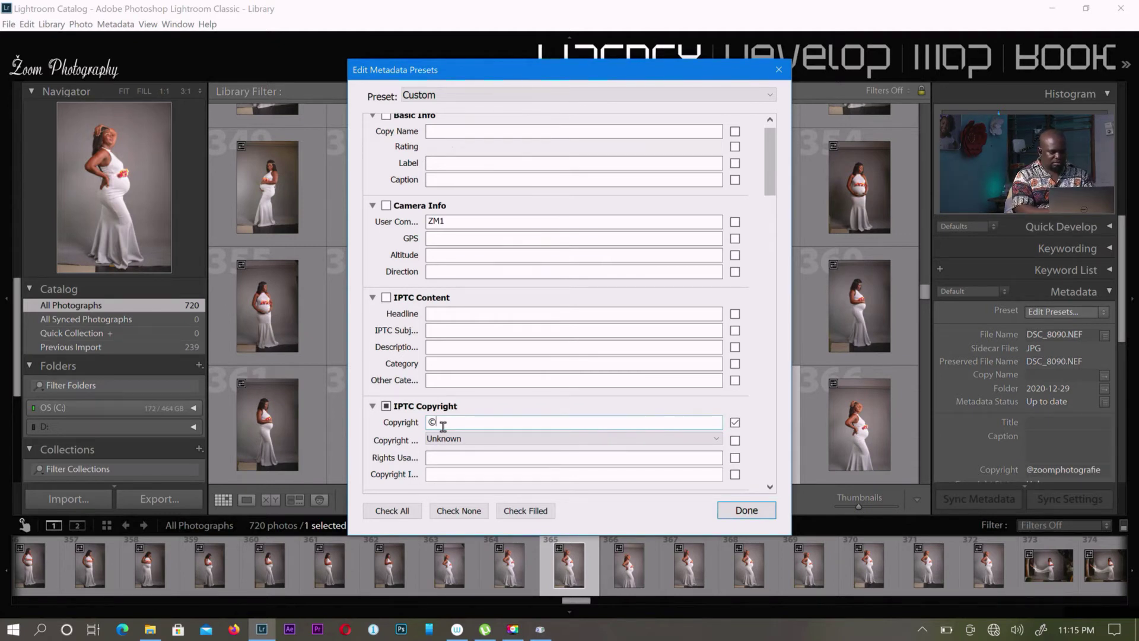
type("zoom")
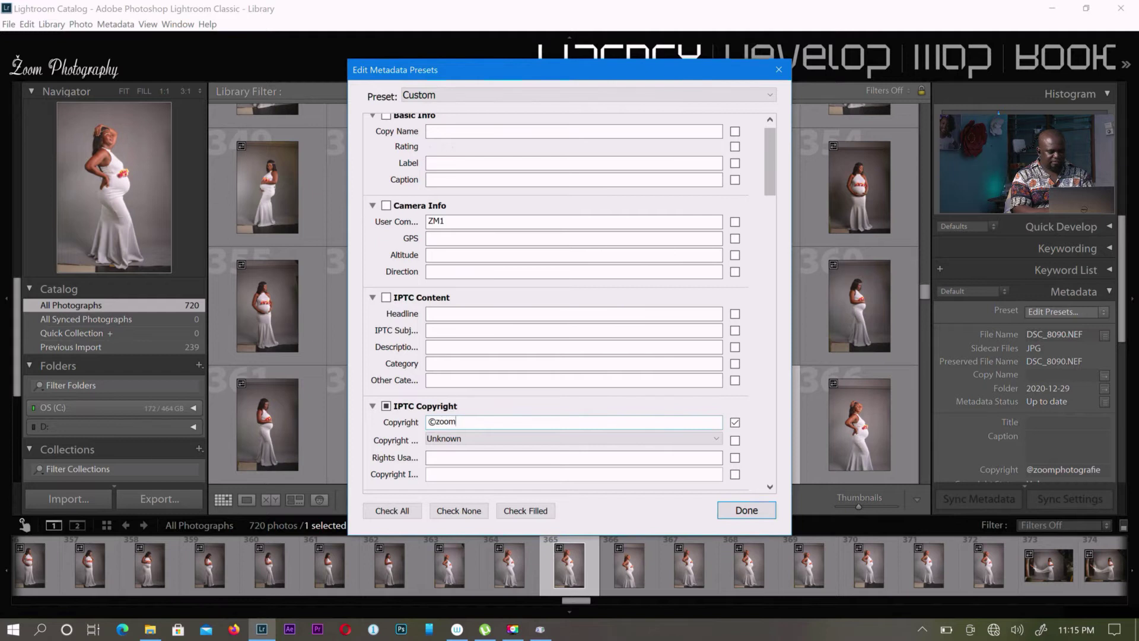
type(" photo")
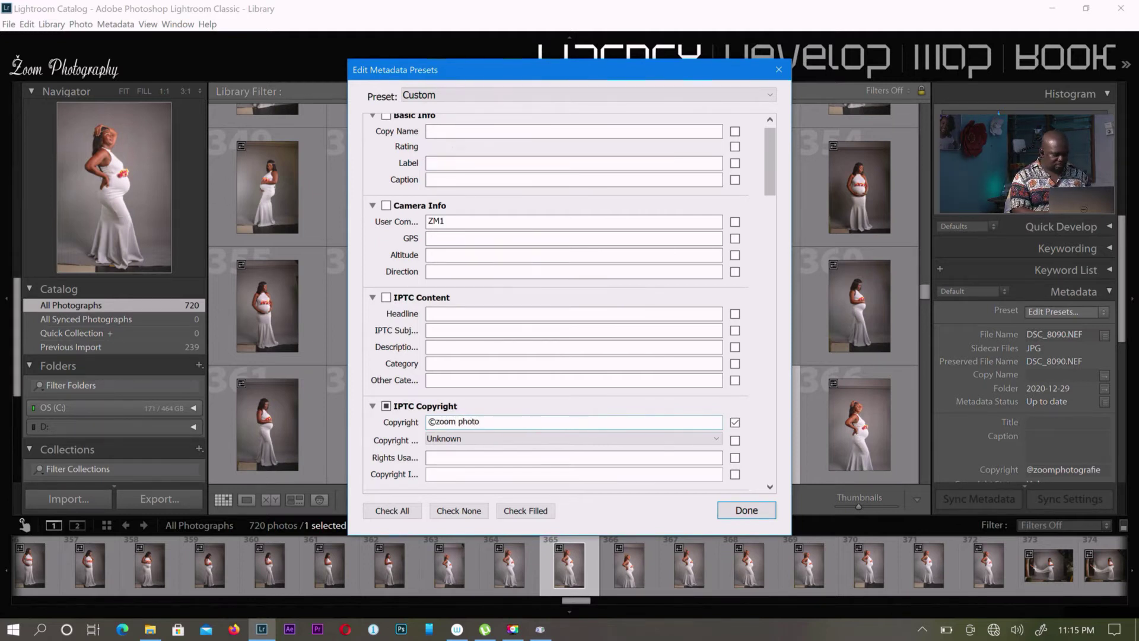
type("graphy")
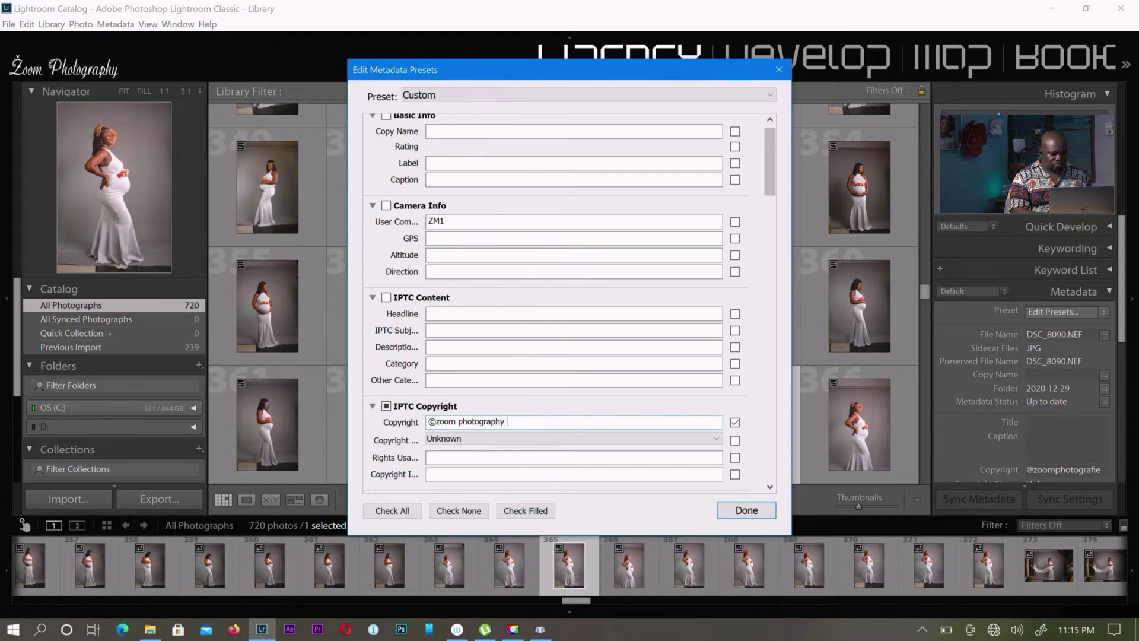
type(" a")
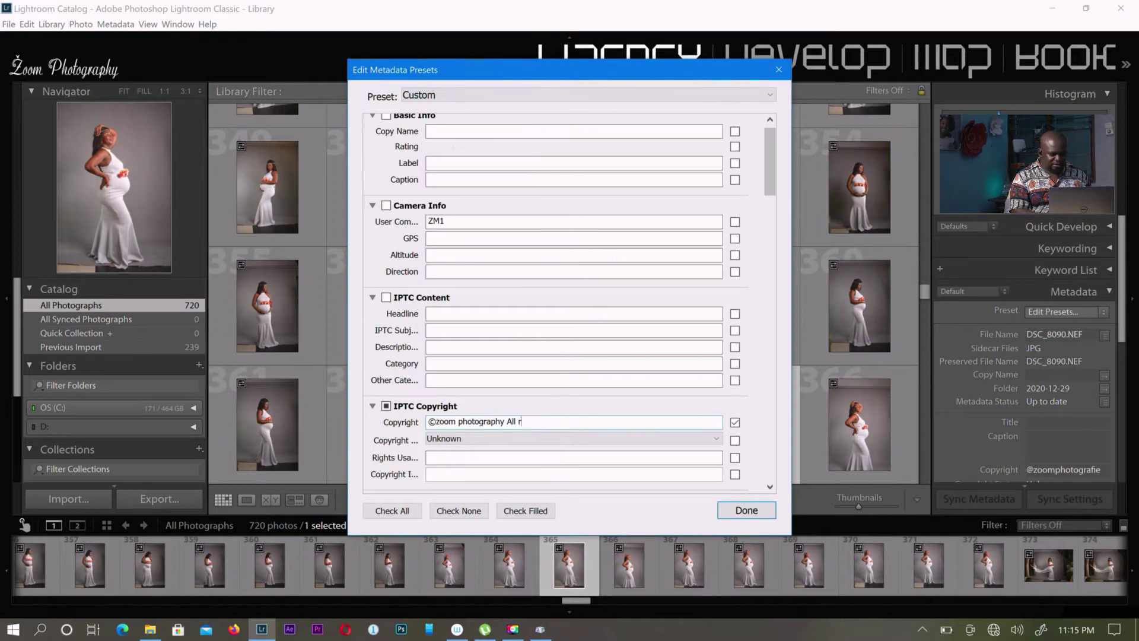
type("ll rights")
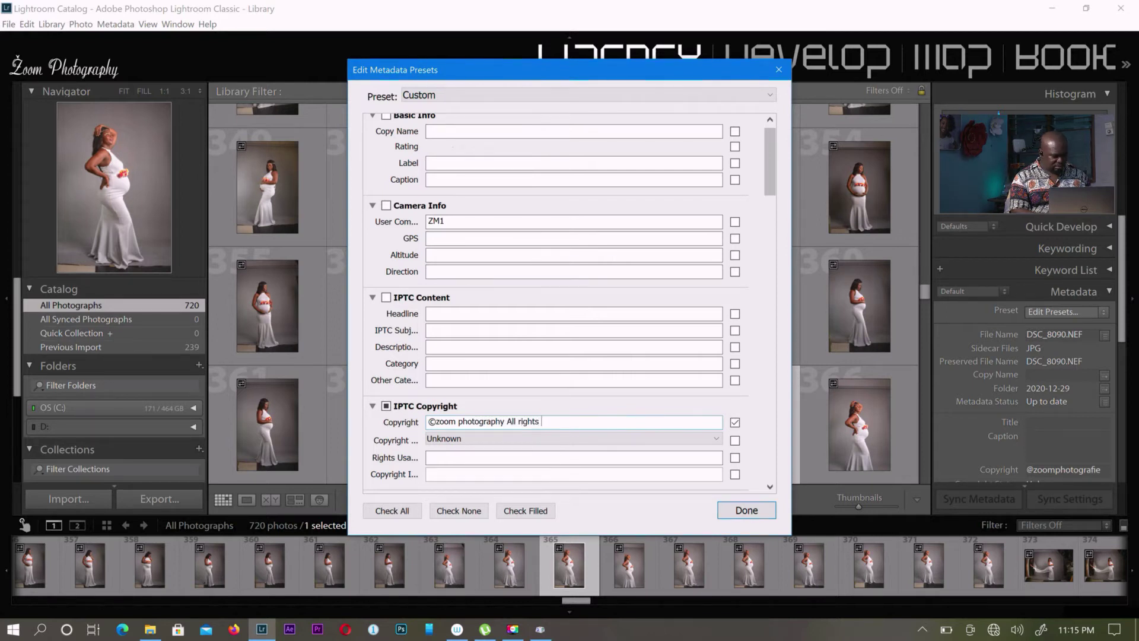
type(" reser")
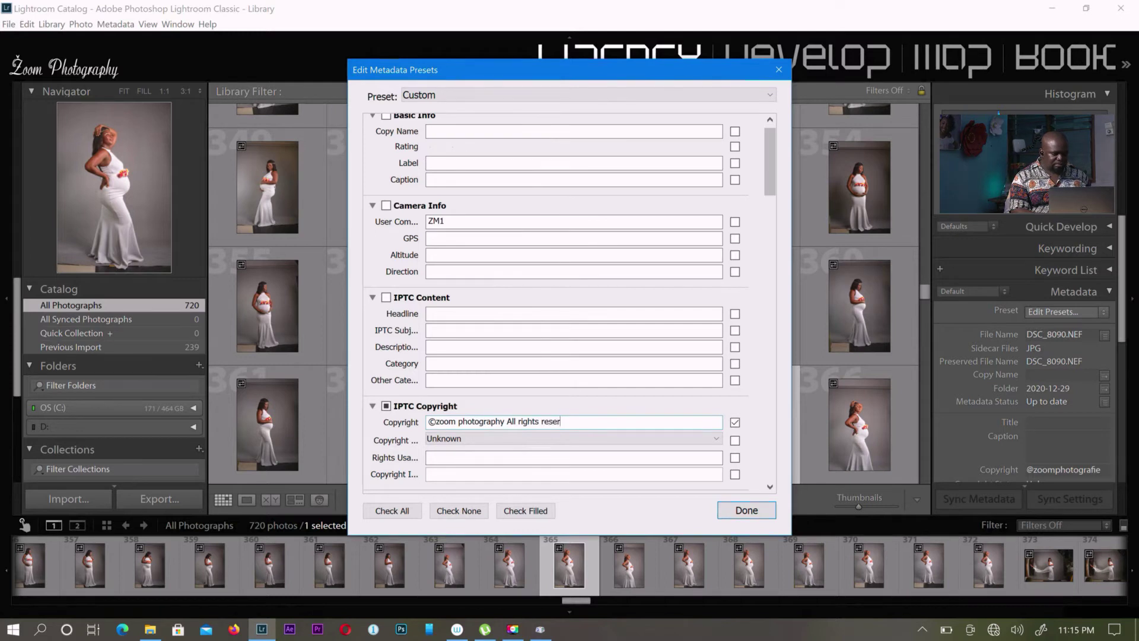
type("ved")
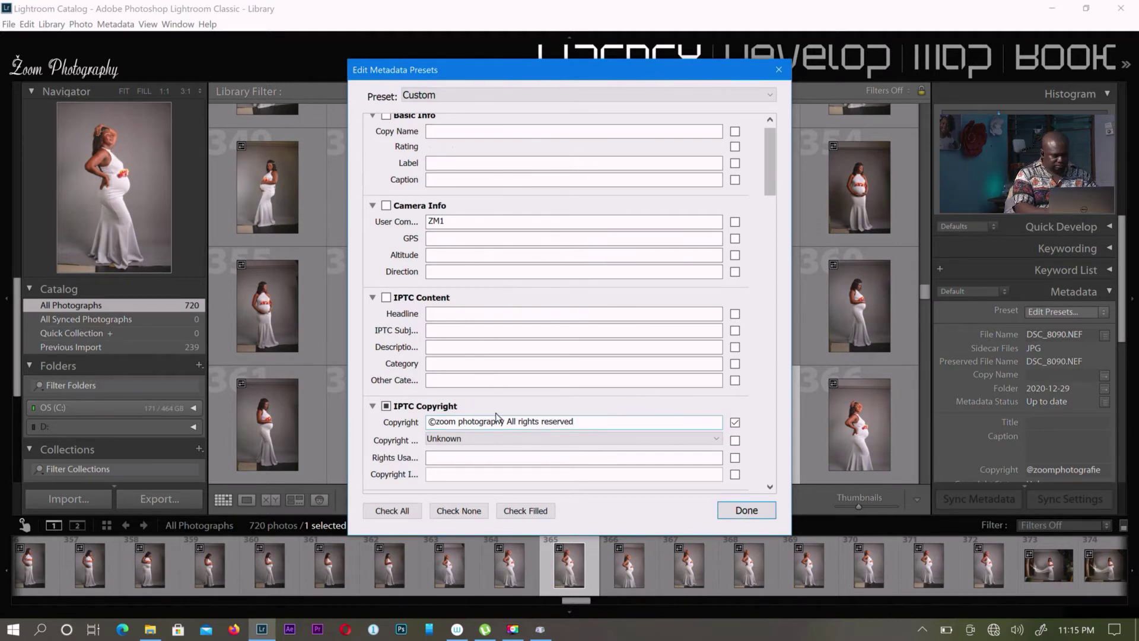
left_click(482, 440)
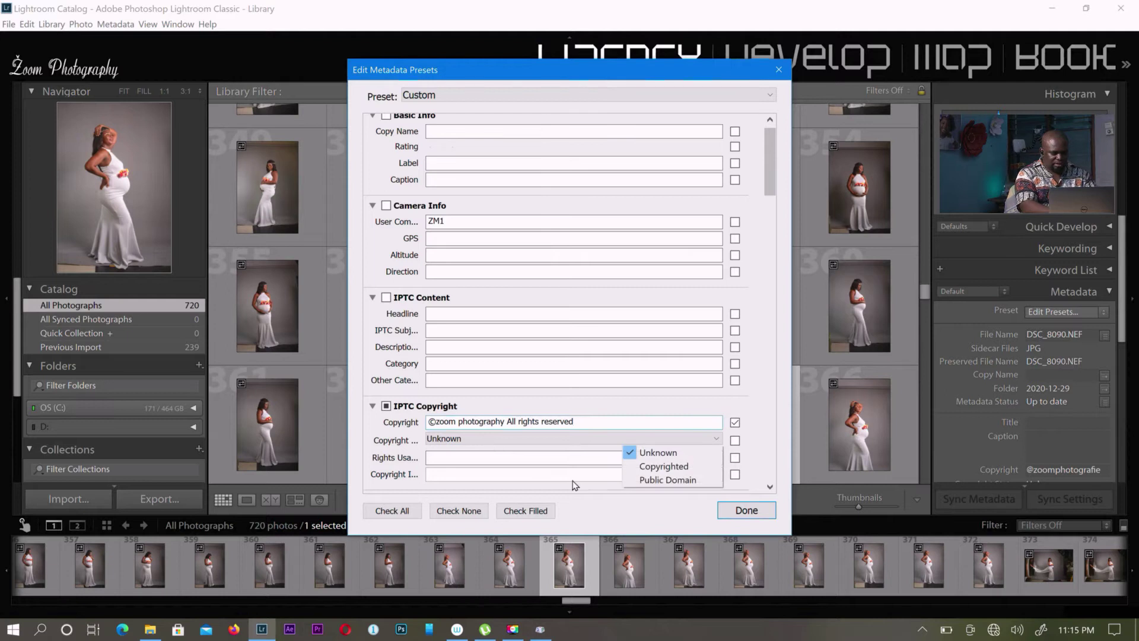
left_click(650, 466)
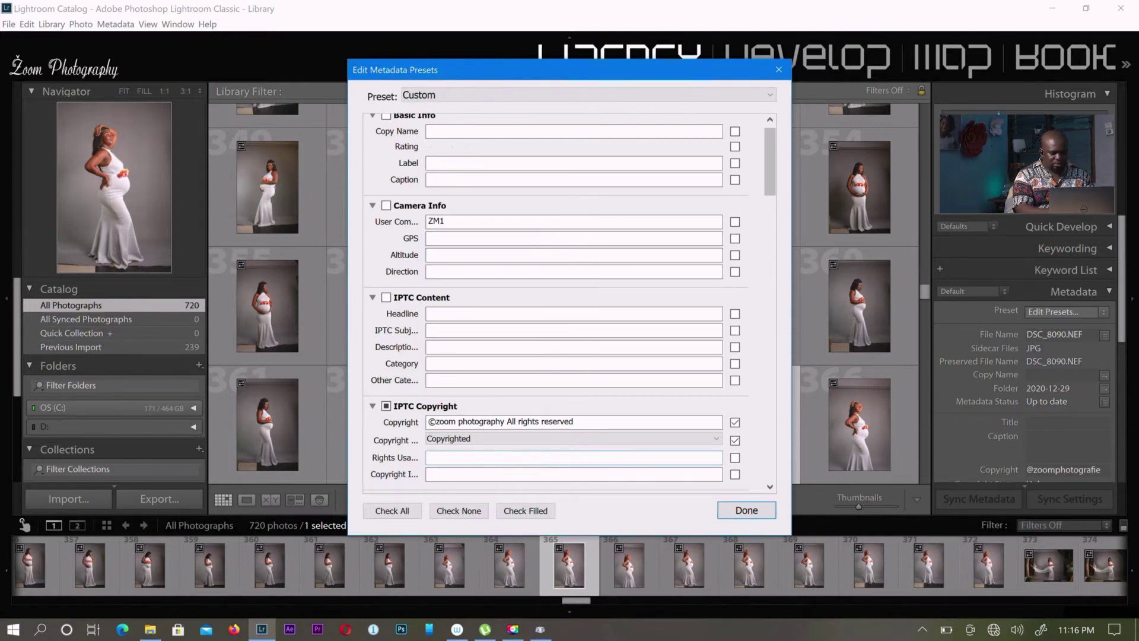
Type 'all rights reserved. No replication without prior permission' into Rights Usage Terms.
type("r")
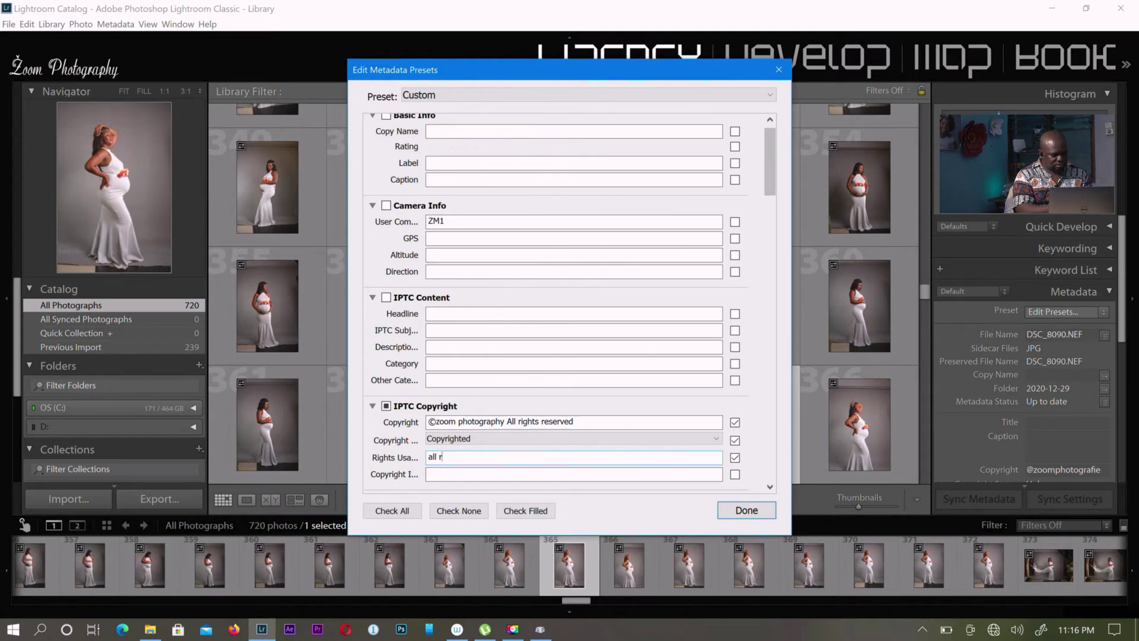
type("ights reserved")
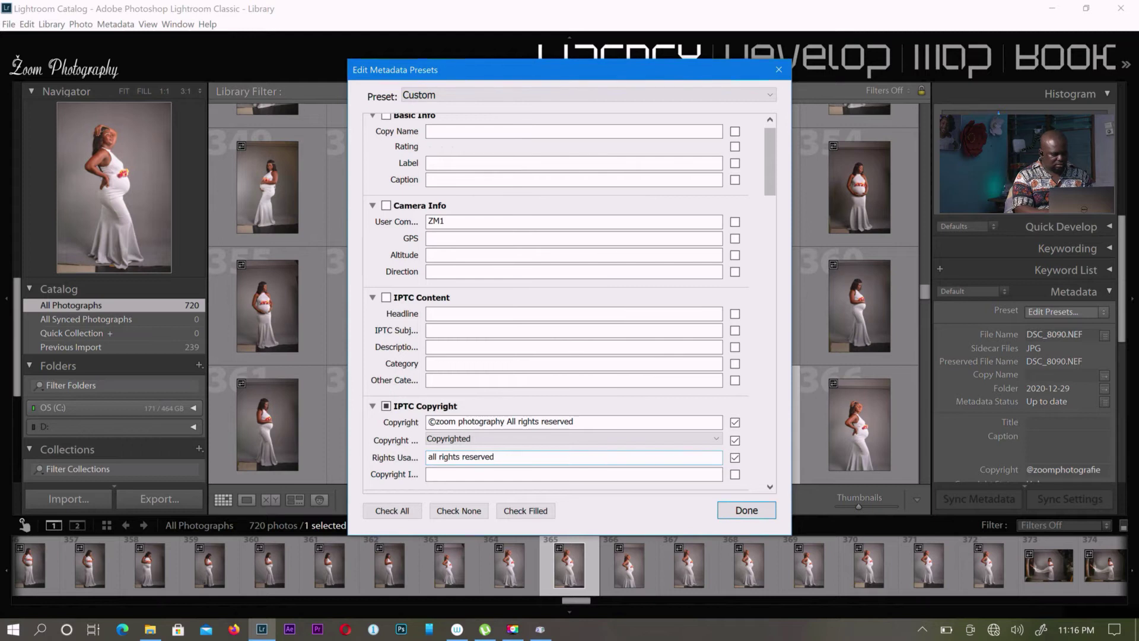
type(". No replicati")
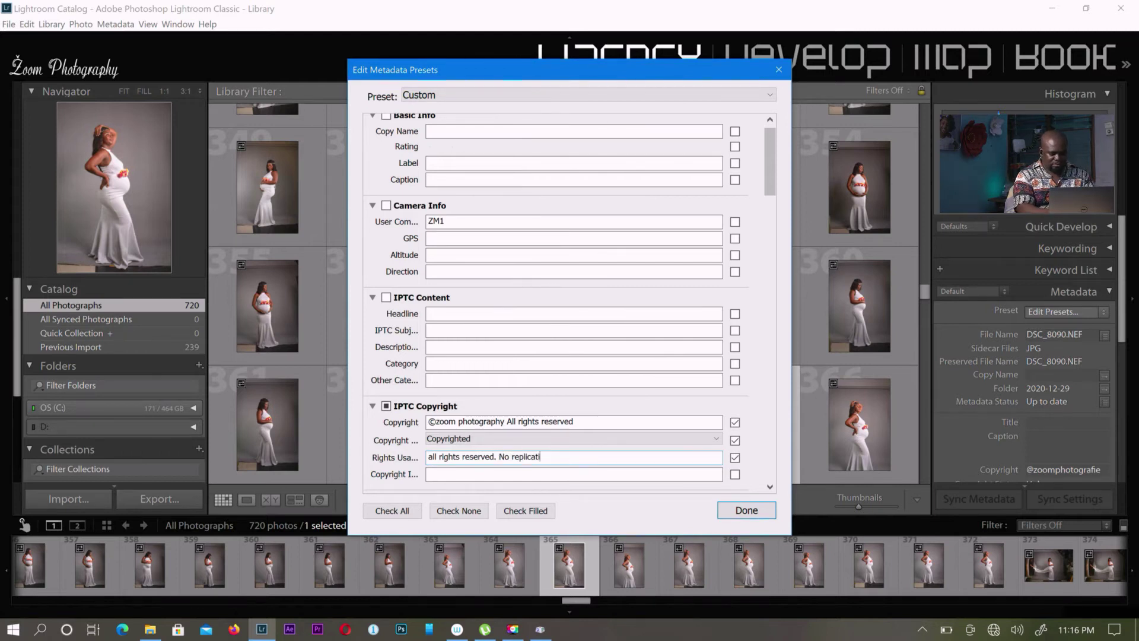
type("on")
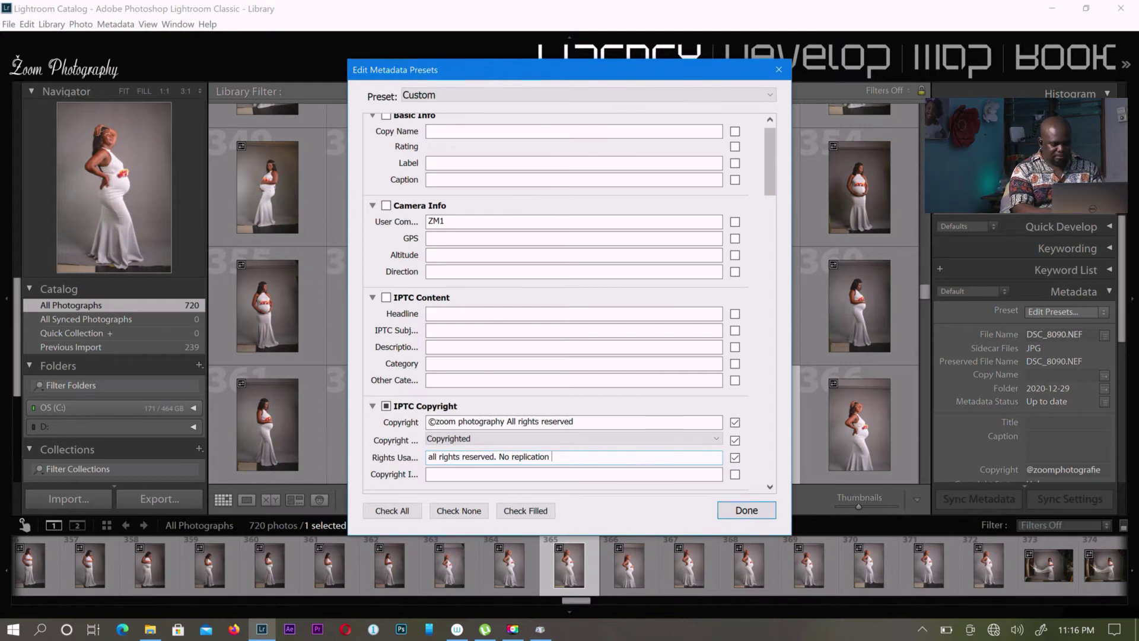
type(" with")
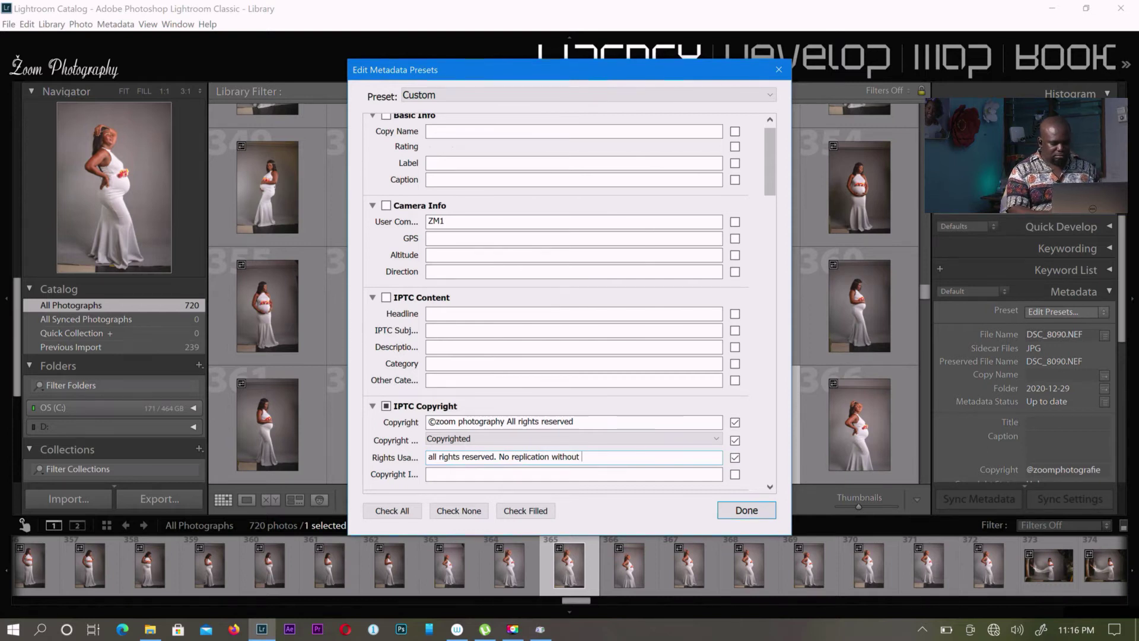
type("out")
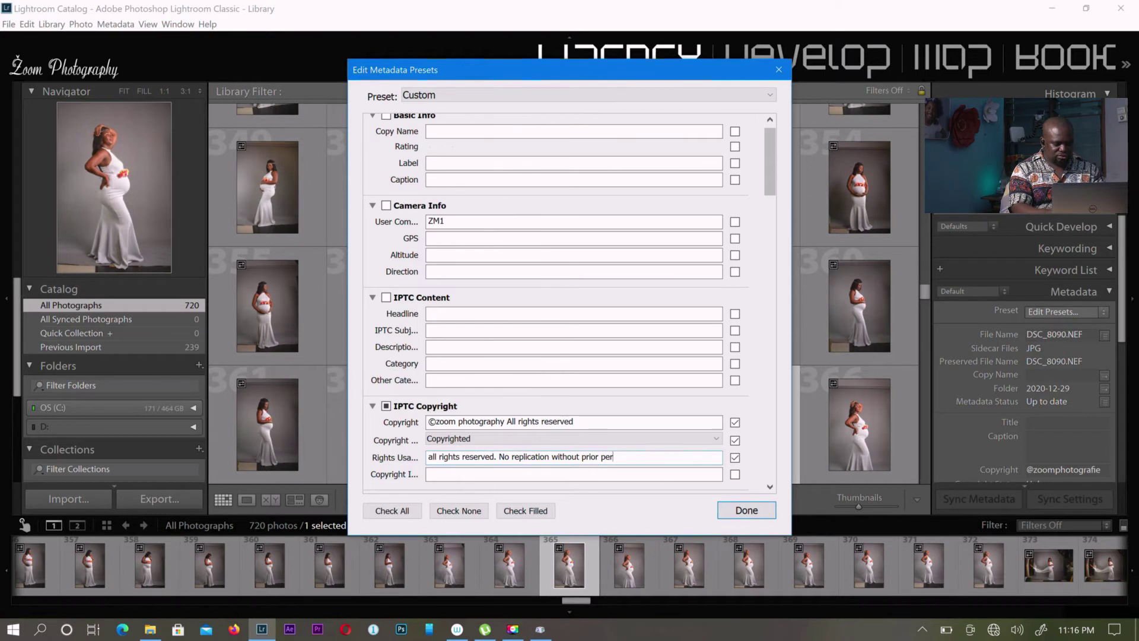
type("mis")
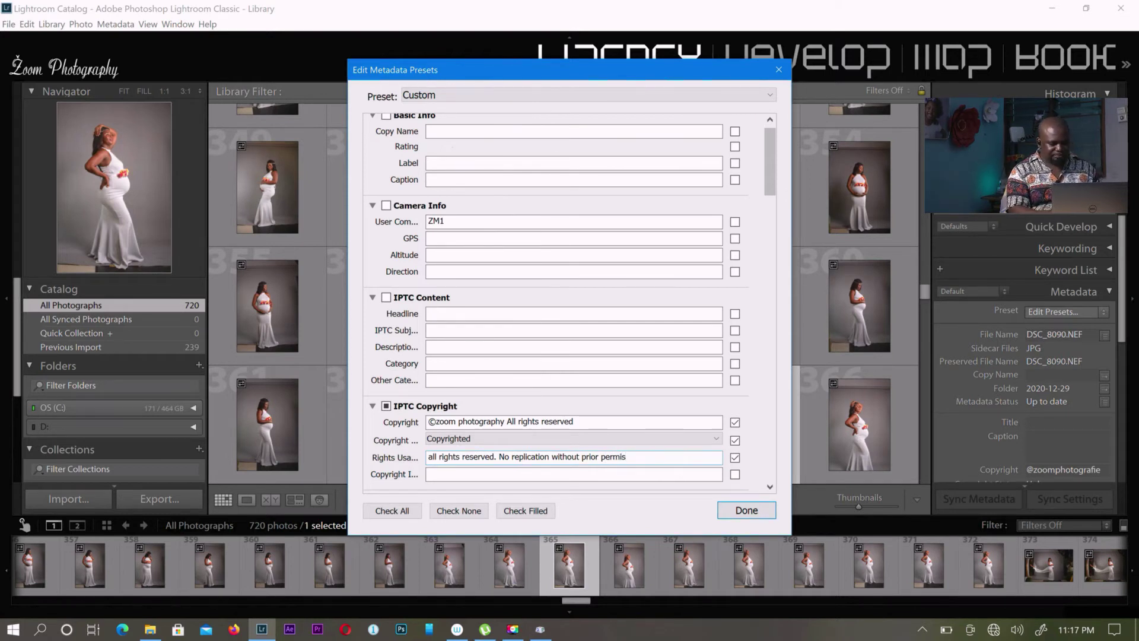
type("sion")
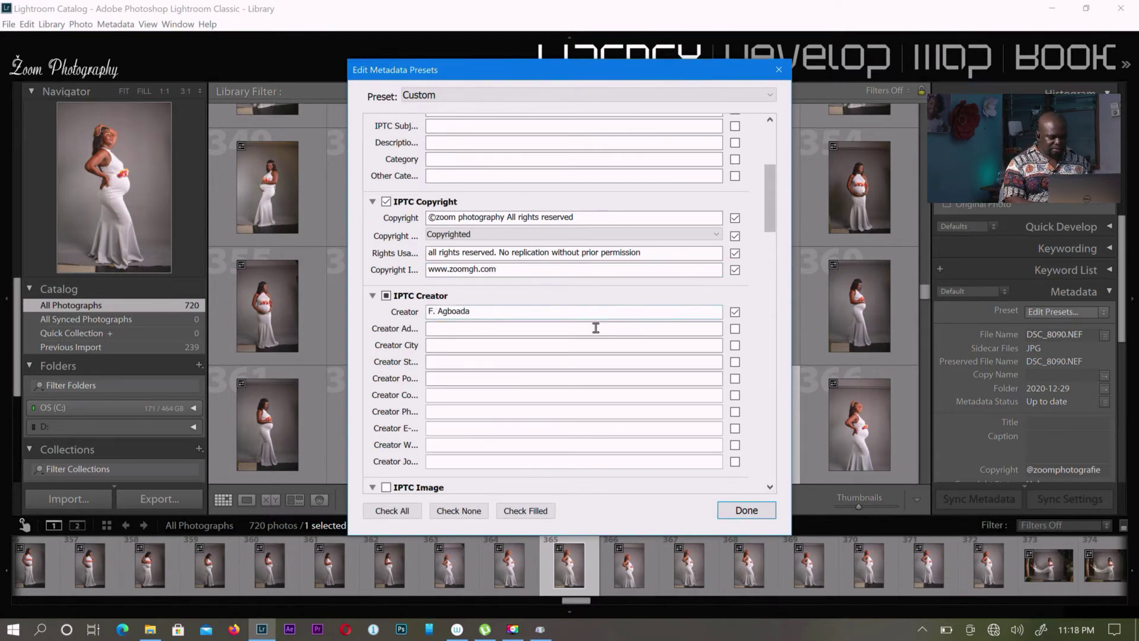
Begin filling in the preset's IPTC Creator fields.
left_click(595, 328)
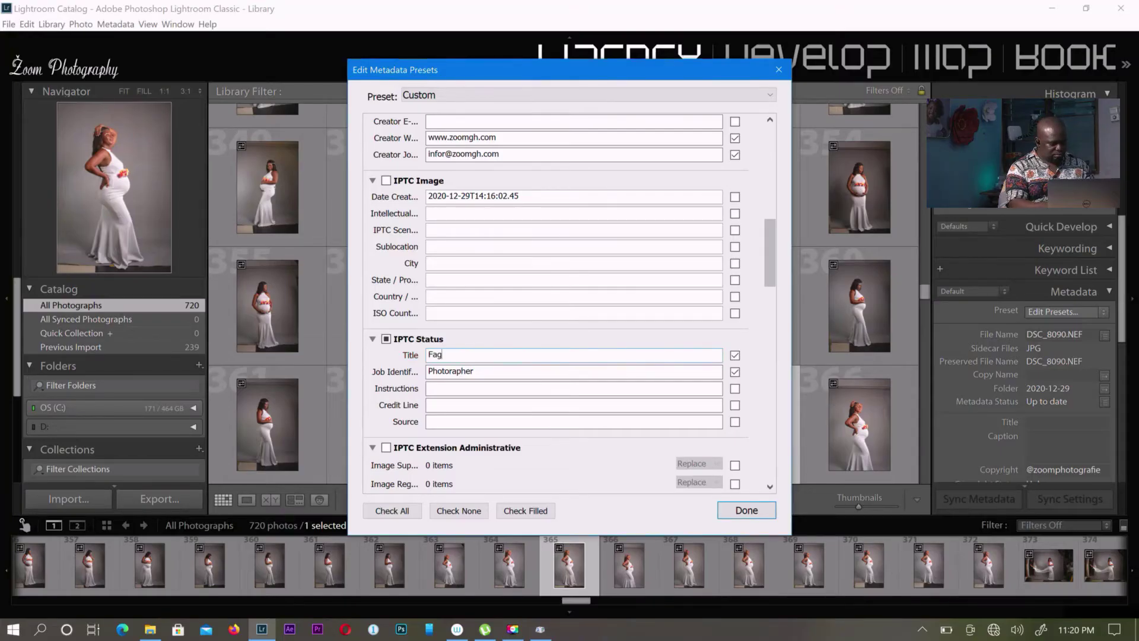
Fix the status title, move to Job Identifier, and enter Source 'zoomgh.com'.
key("BackSpace")
key("BackSpace")
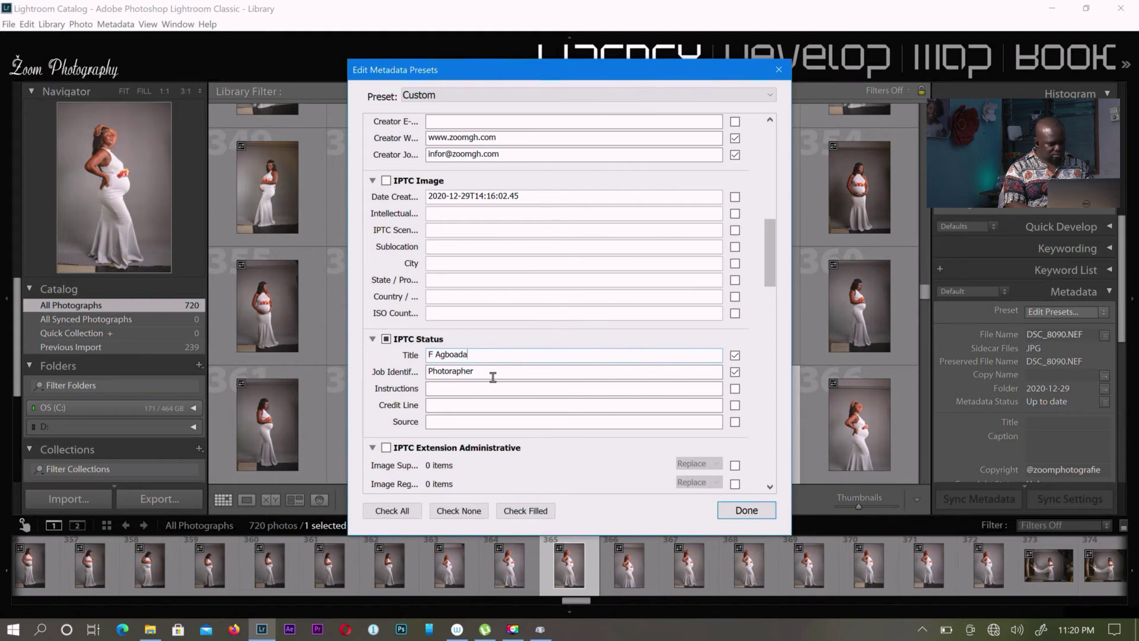
key("Tab")
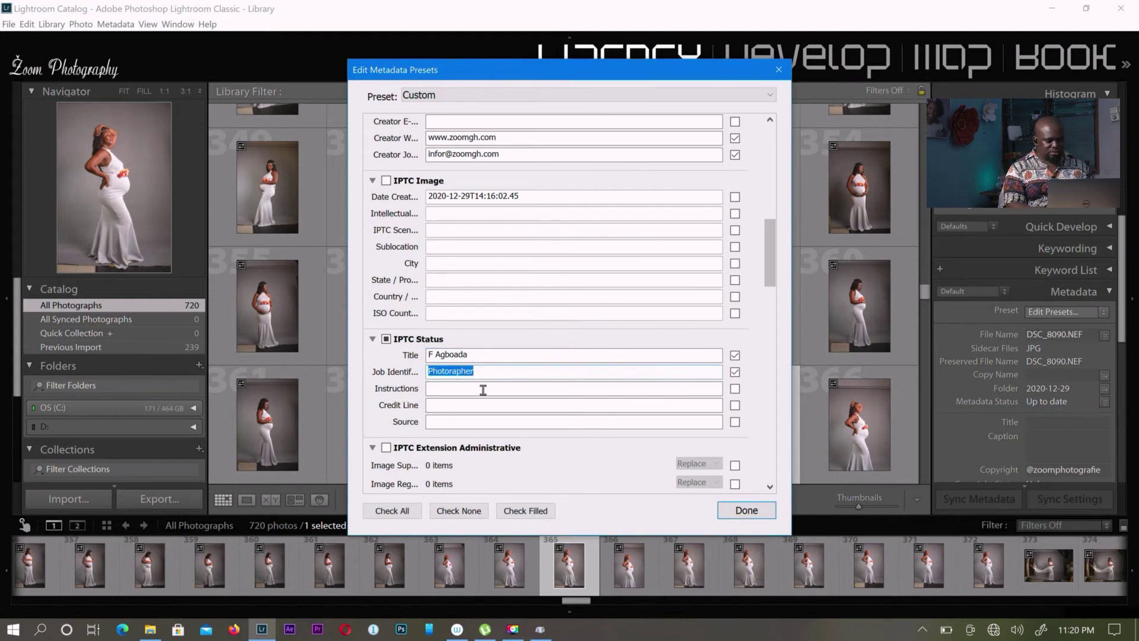
left_click(463, 426)
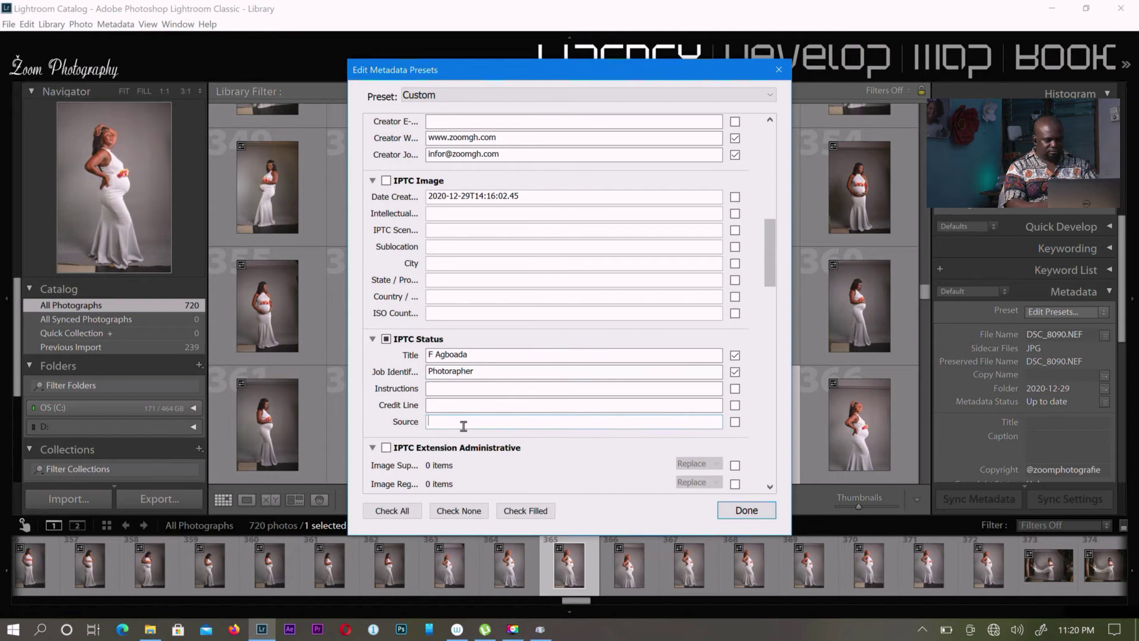
type("zoomgh.c")
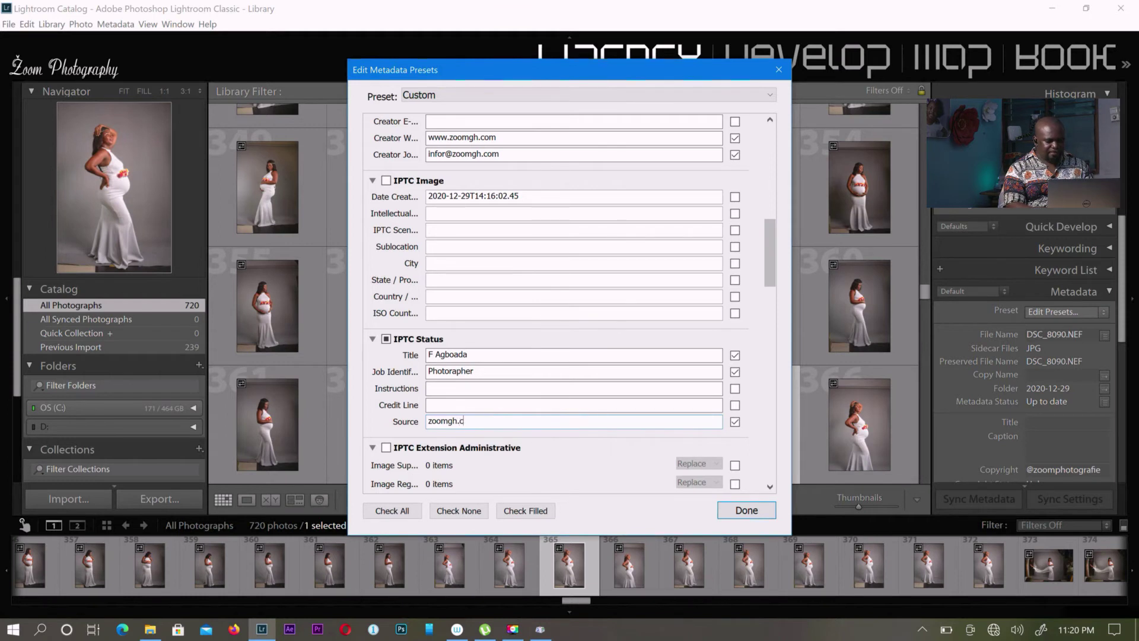
type("om")
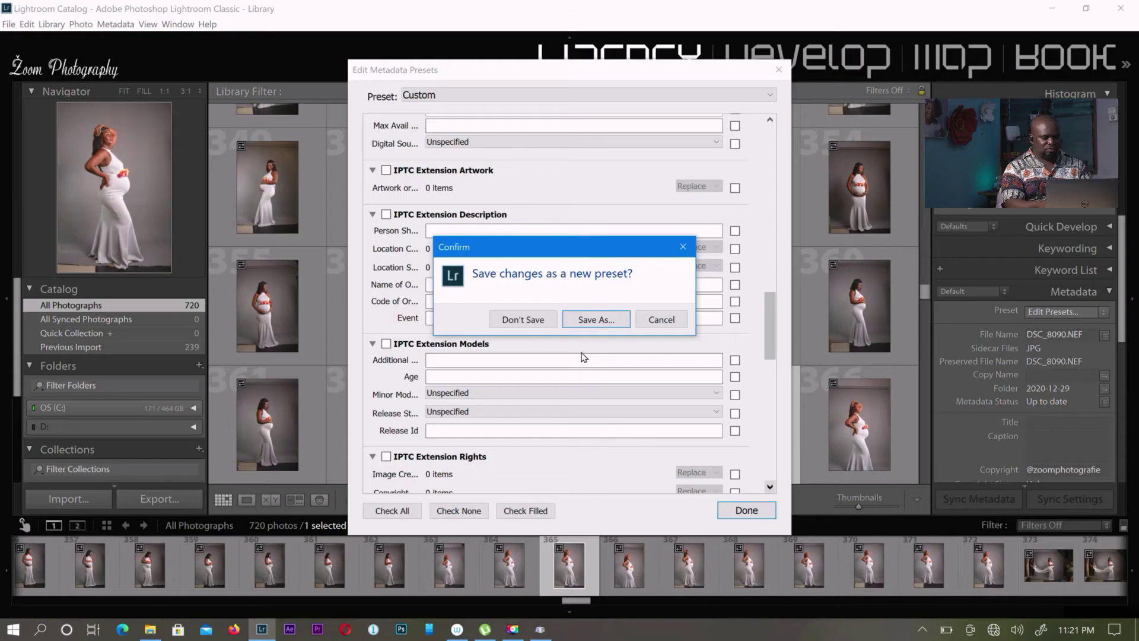
Save the settings as a new preset named 'zoom Photography 2021' and close the editor.
left_click(596, 320)
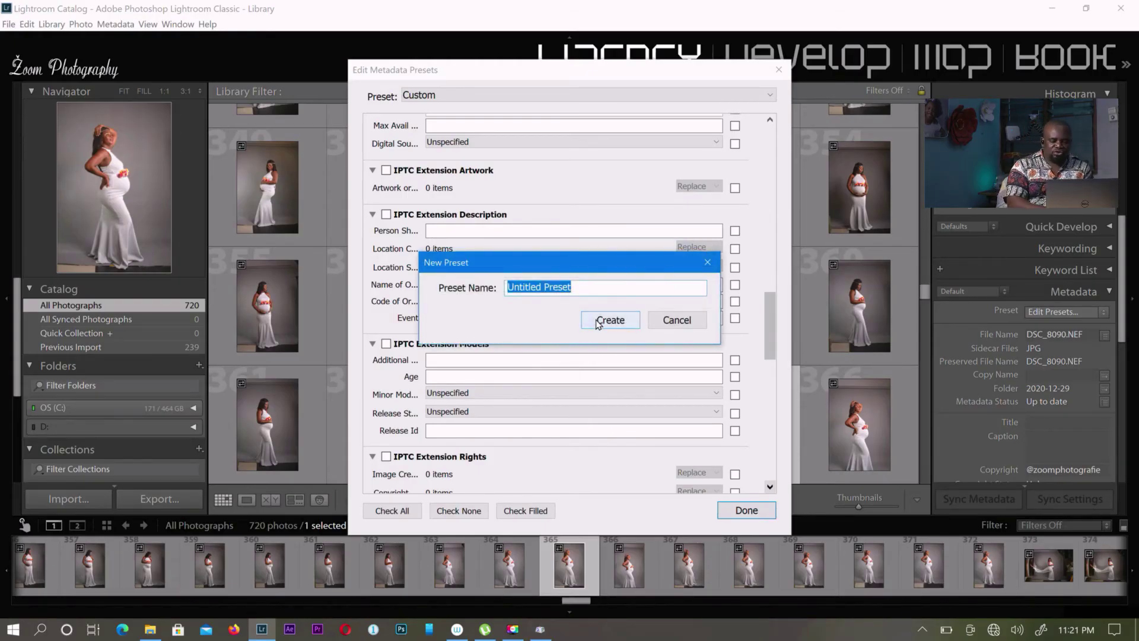
key("BackSpace")
type("zoom")
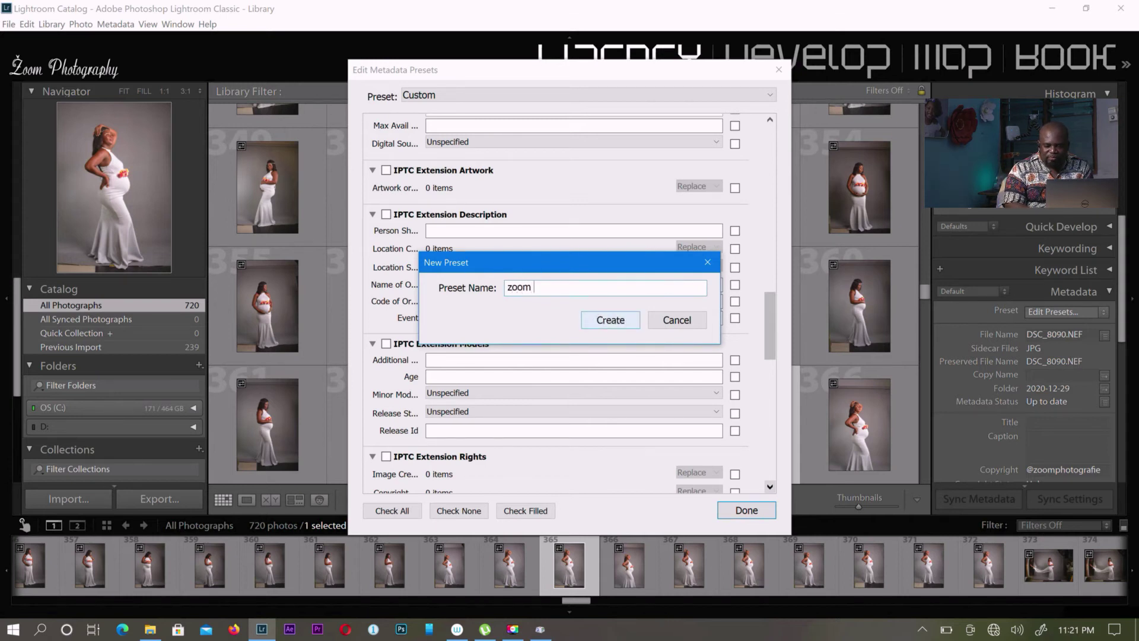
type(" Phot")
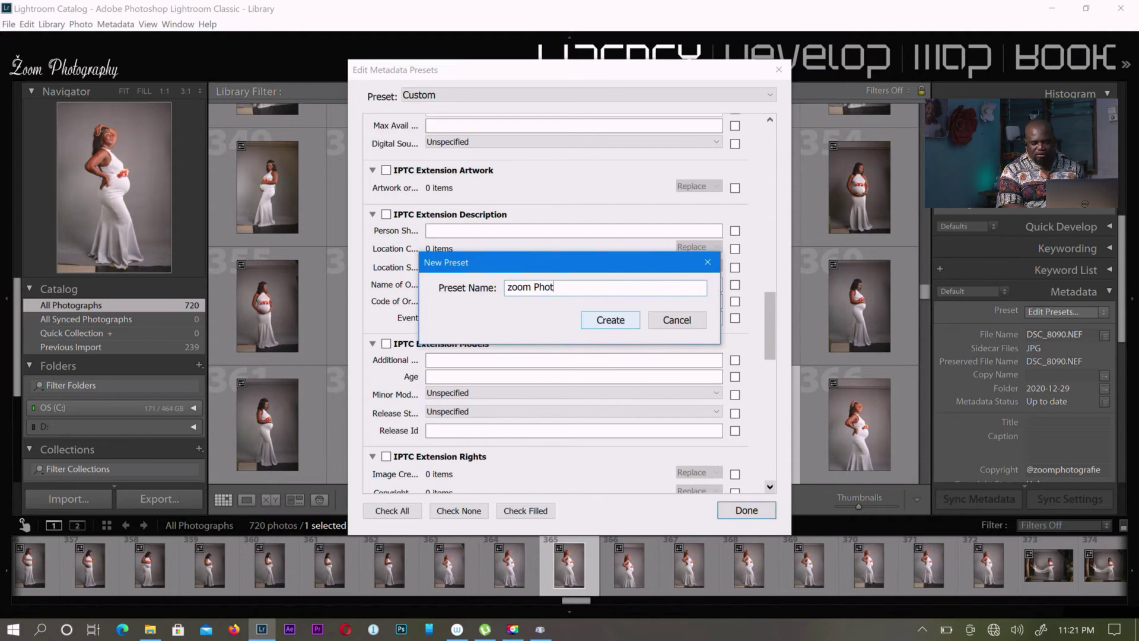
type("ogra")
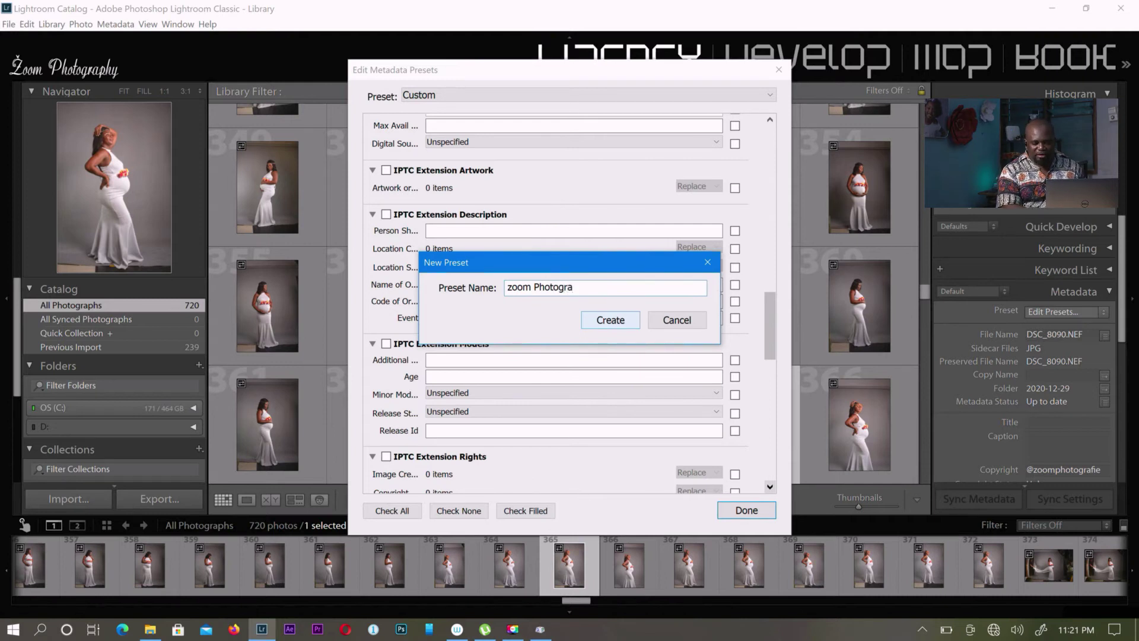
type("phy 2021")
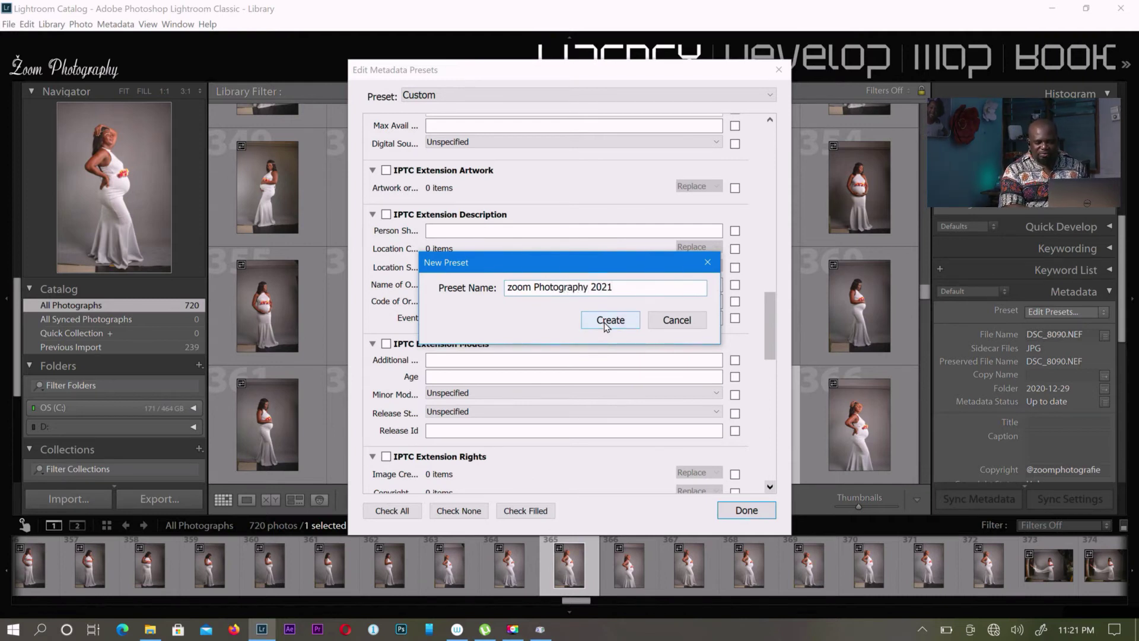
left_click(605, 322)
key("Return")
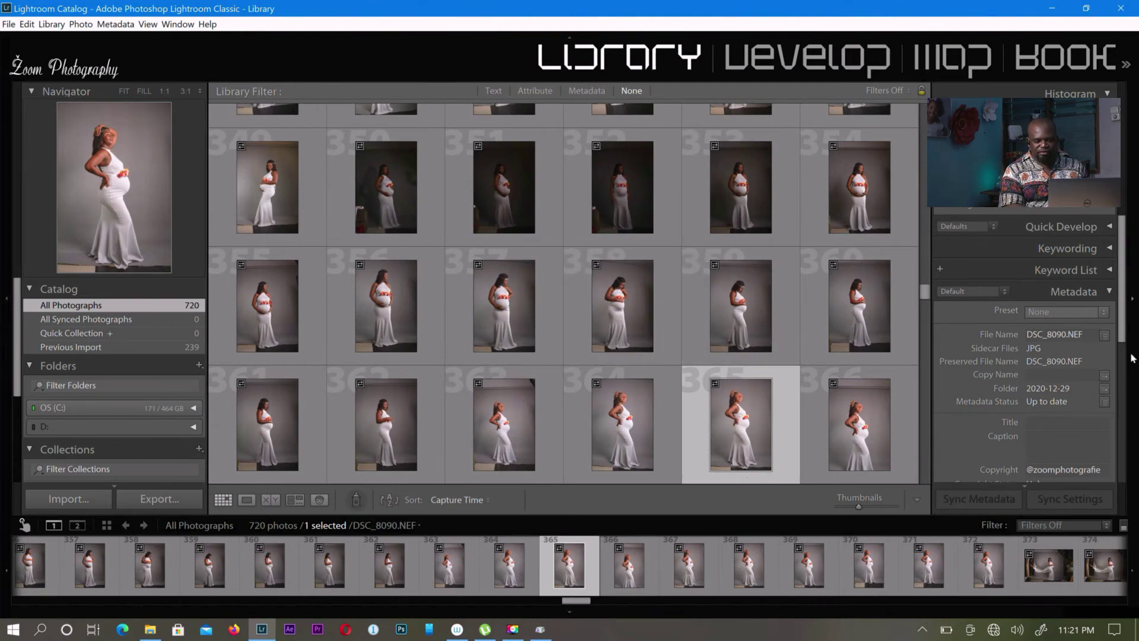
Add photo 366, select all 720 photos, and choose the zoom Photography 2021 preset.
left_click(1055, 311)
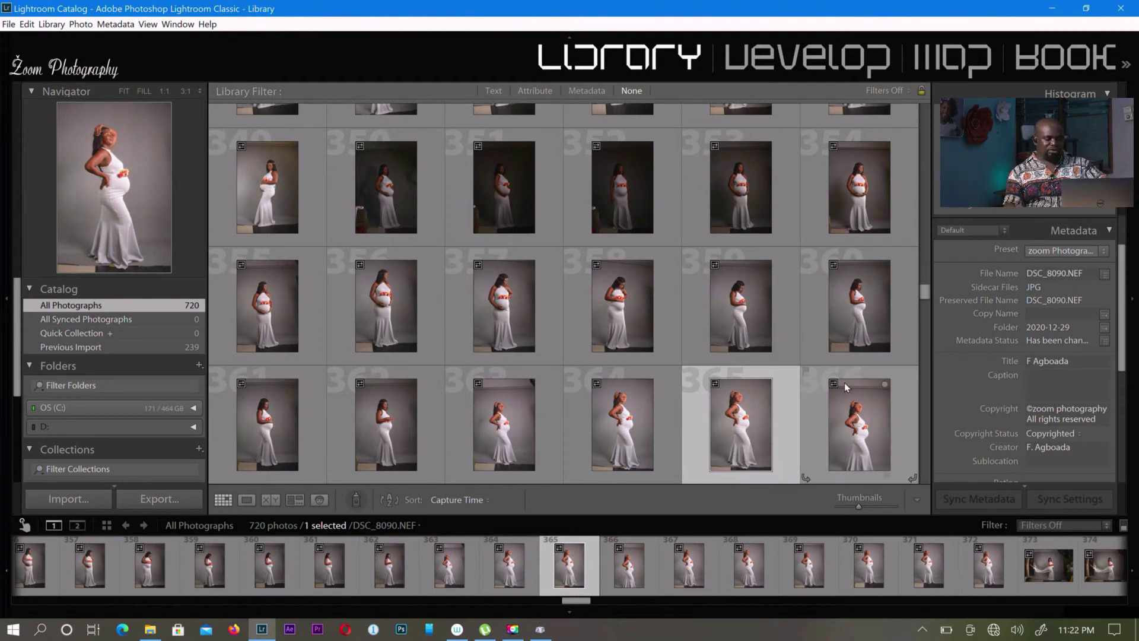
left_click(864, 423, "ctrl")
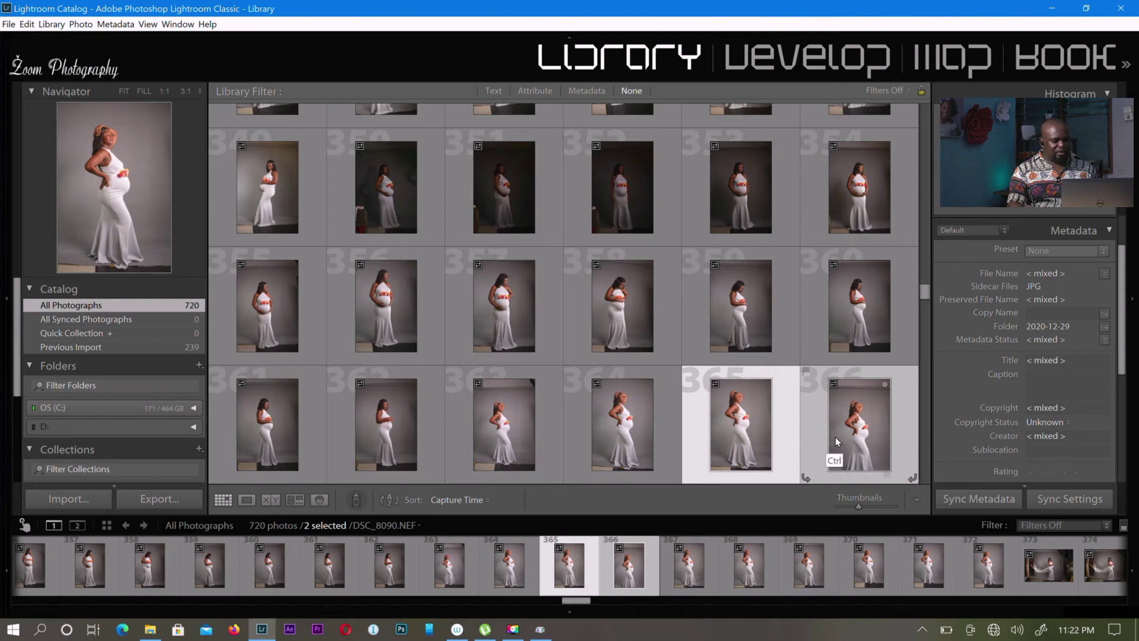
key("ctrl+a")
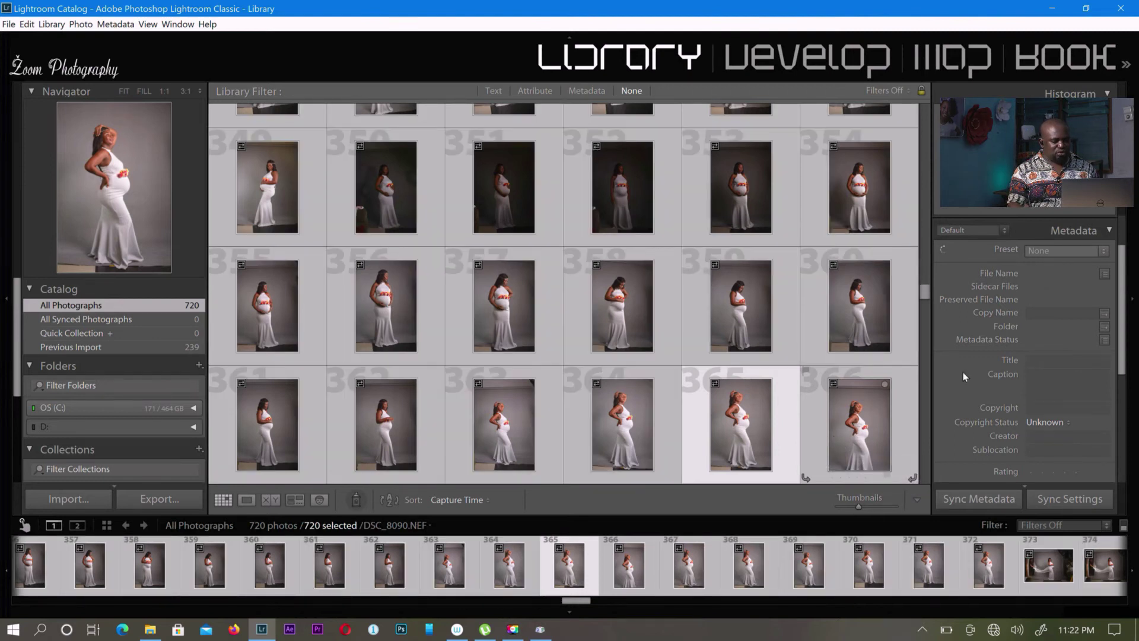
left_click(1055, 250)
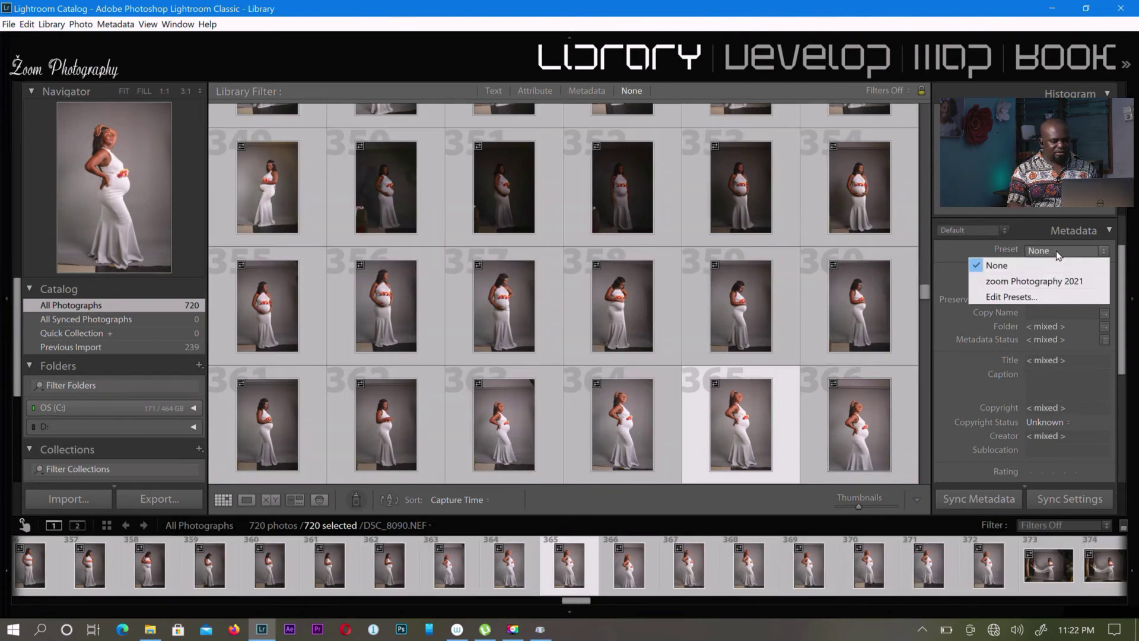
left_click(1035, 282)
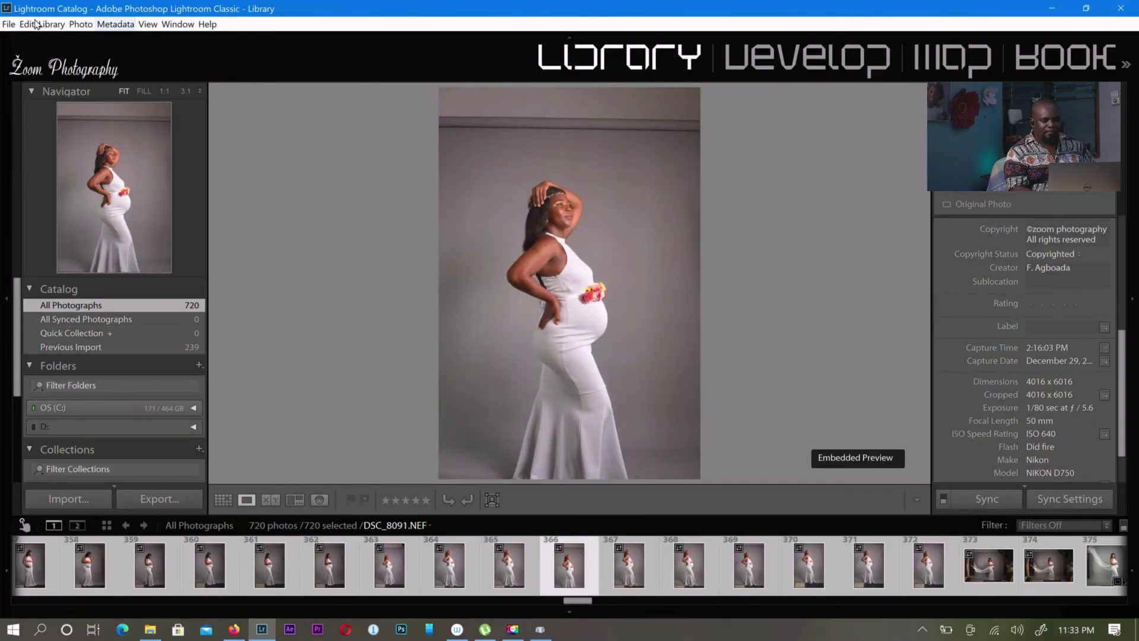
Finish in the Library and minimize Lightroom Classic to reveal the Windows desktop.
left_click(29, 25)
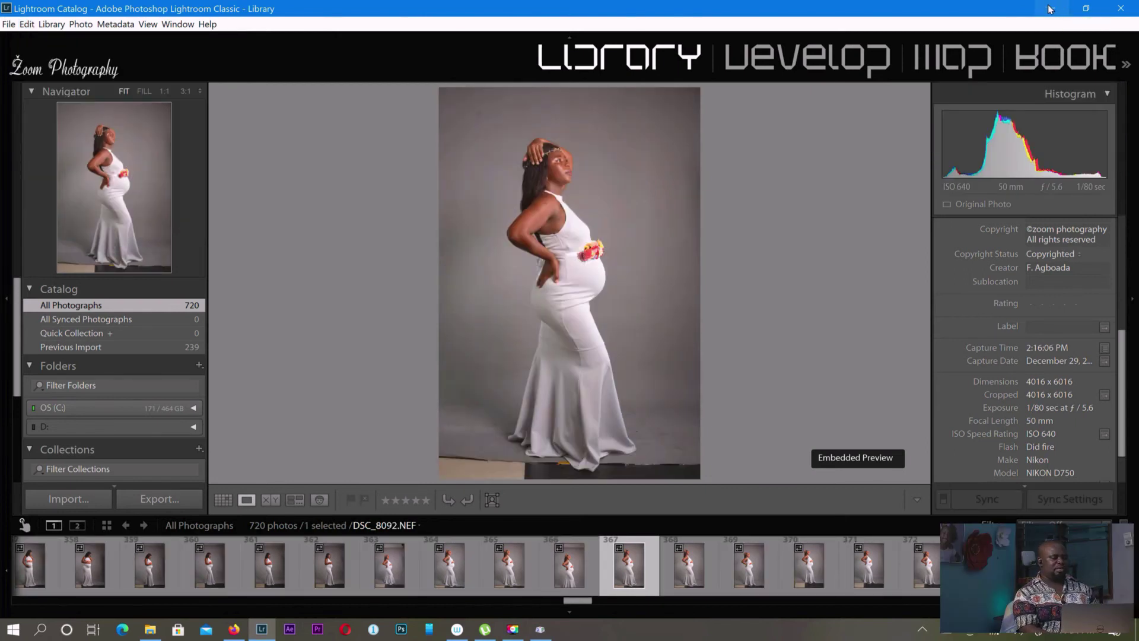
left_click(1050, 9)
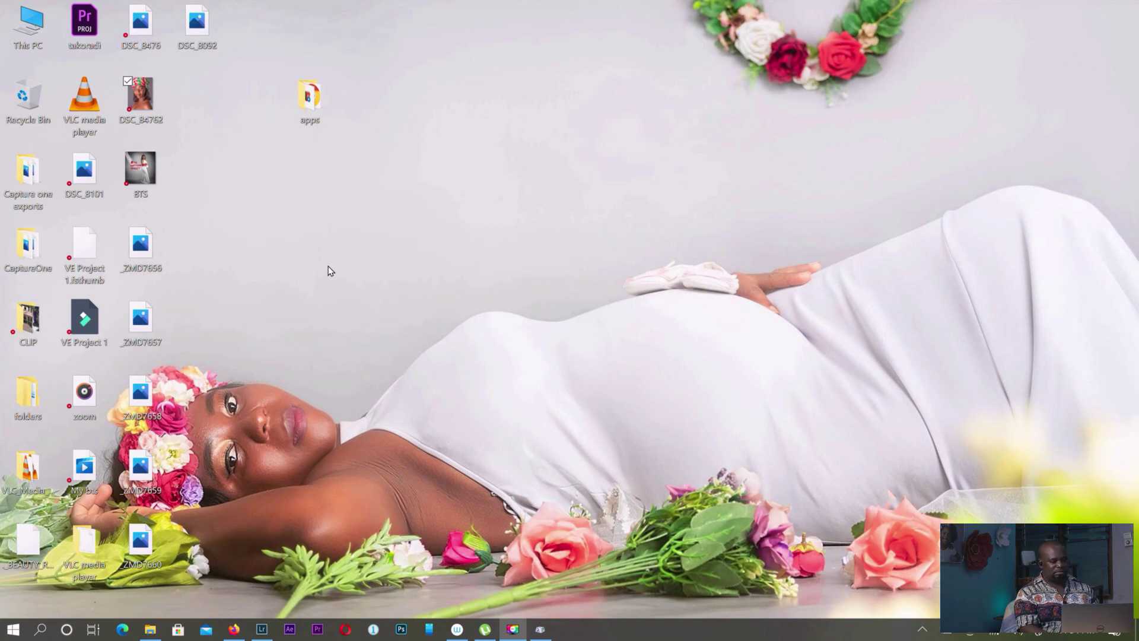
Drag the DSC_8092 photo from the desktop onto the Metapicz page in Firefox.
left_click(203, 26)
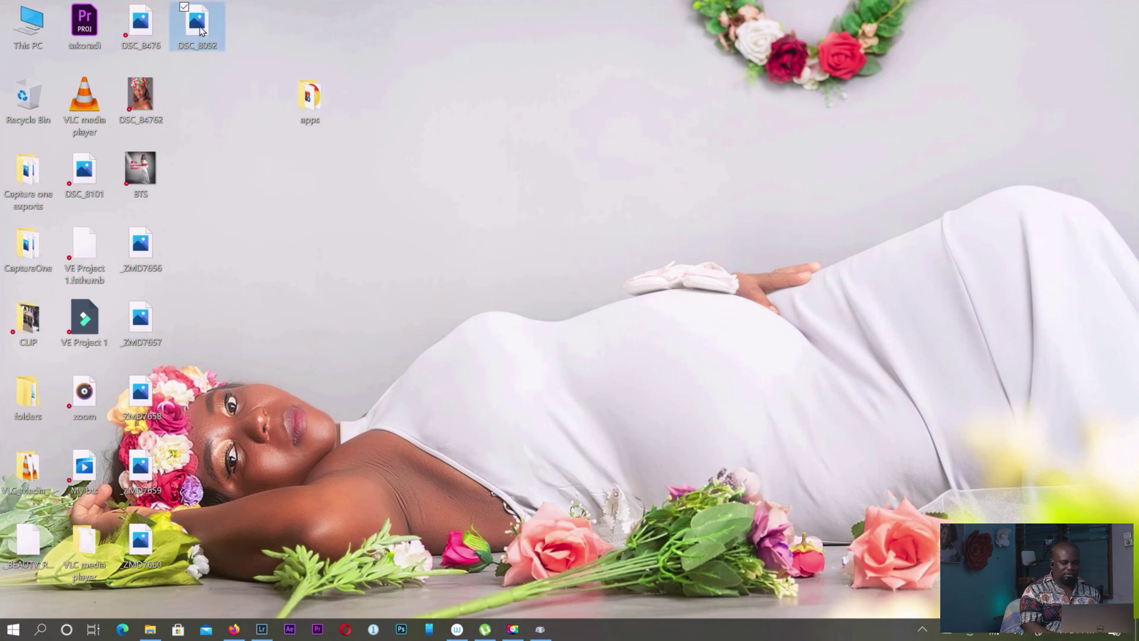
left_click_drag(202, 30, 538, 298)
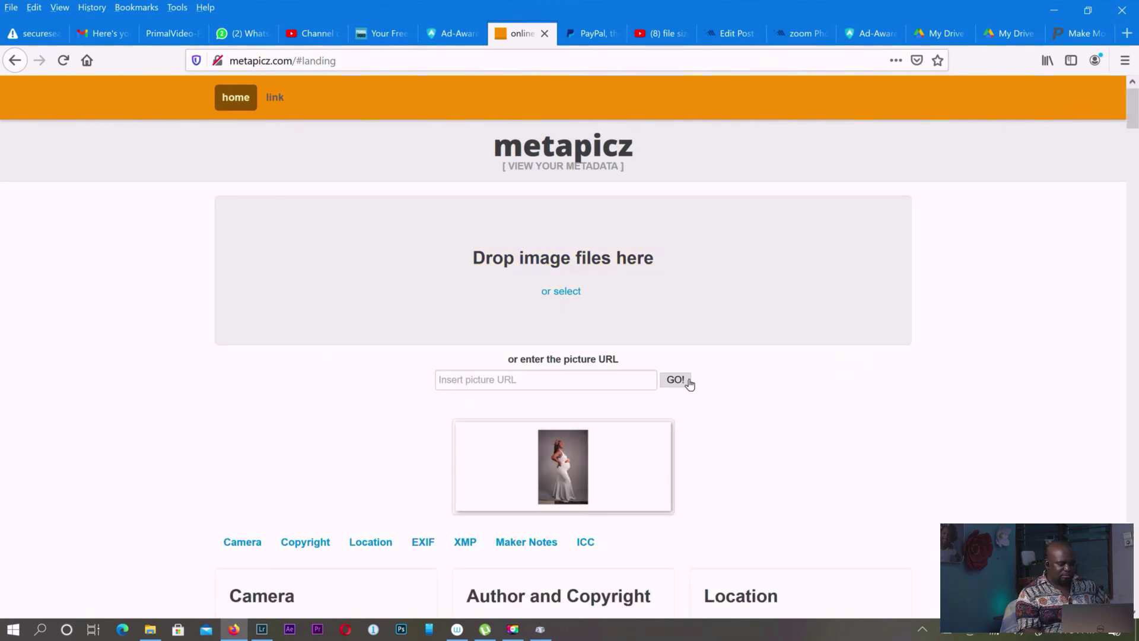
scroll(738, 412, "down", 3)
scroll(740, 413, "down", 15)
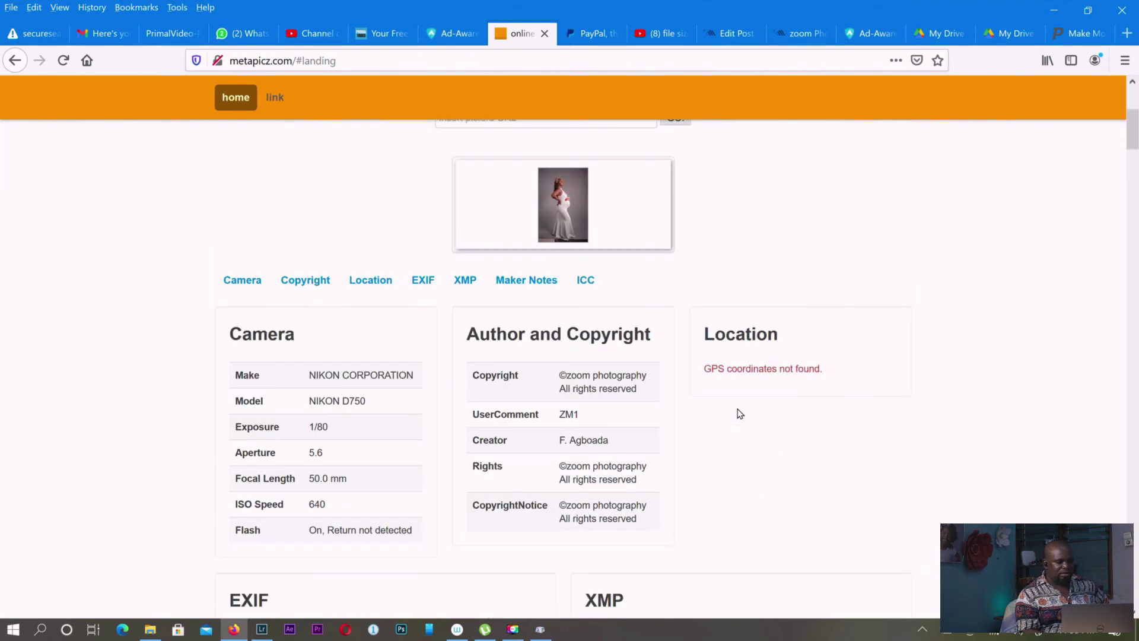
scroll(740, 413, "up", 15)
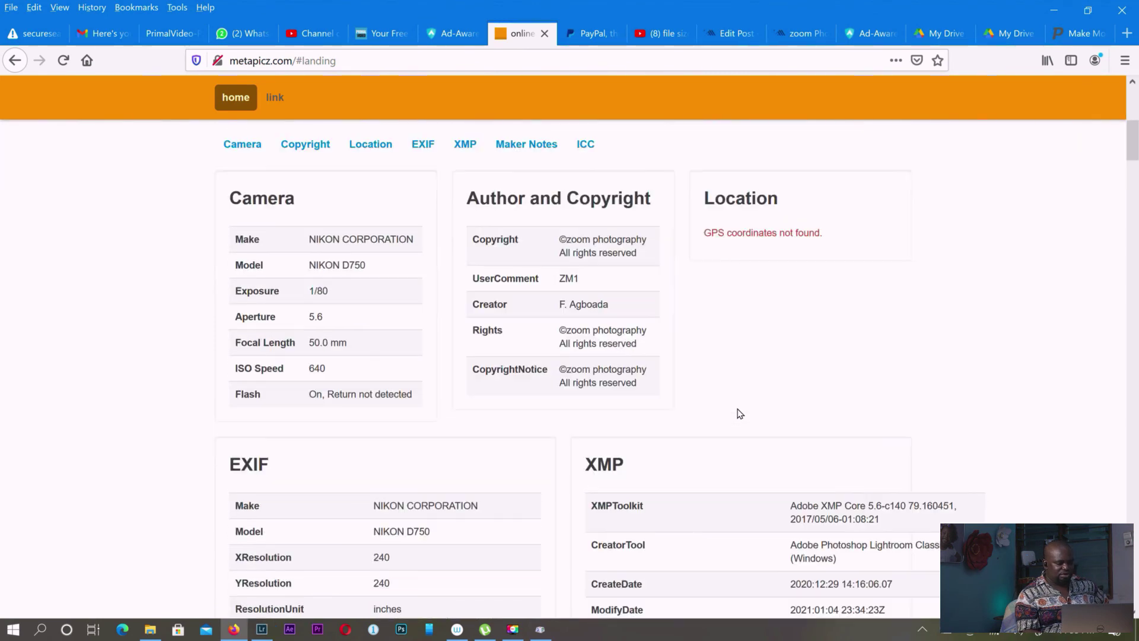
scroll(655, 484, "down", 1)
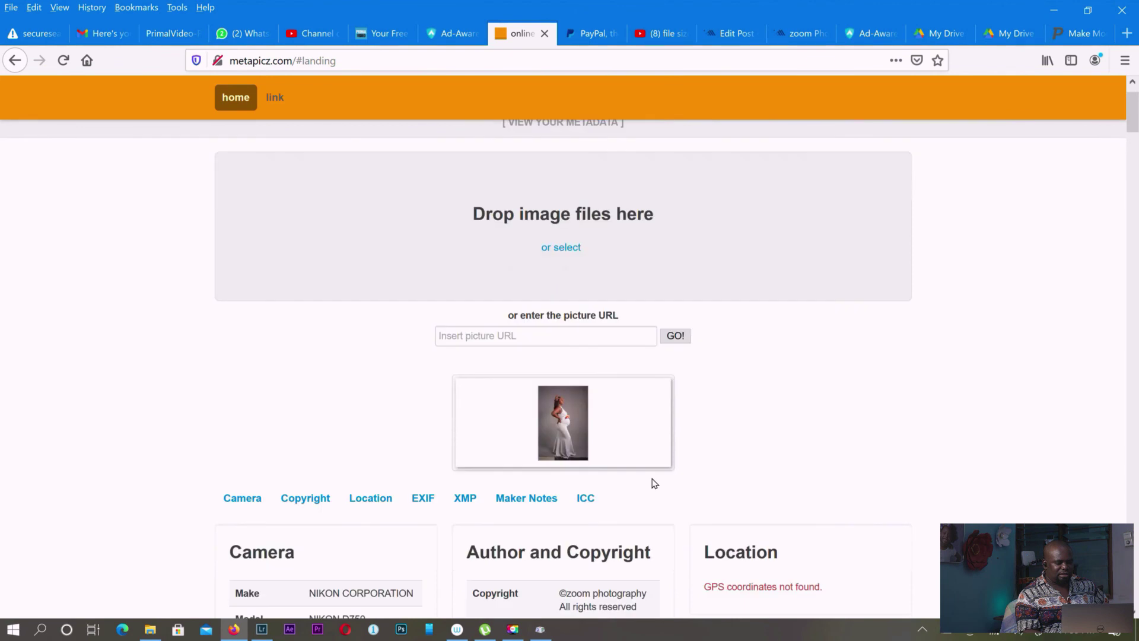
scroll(655, 483, "down", 10)
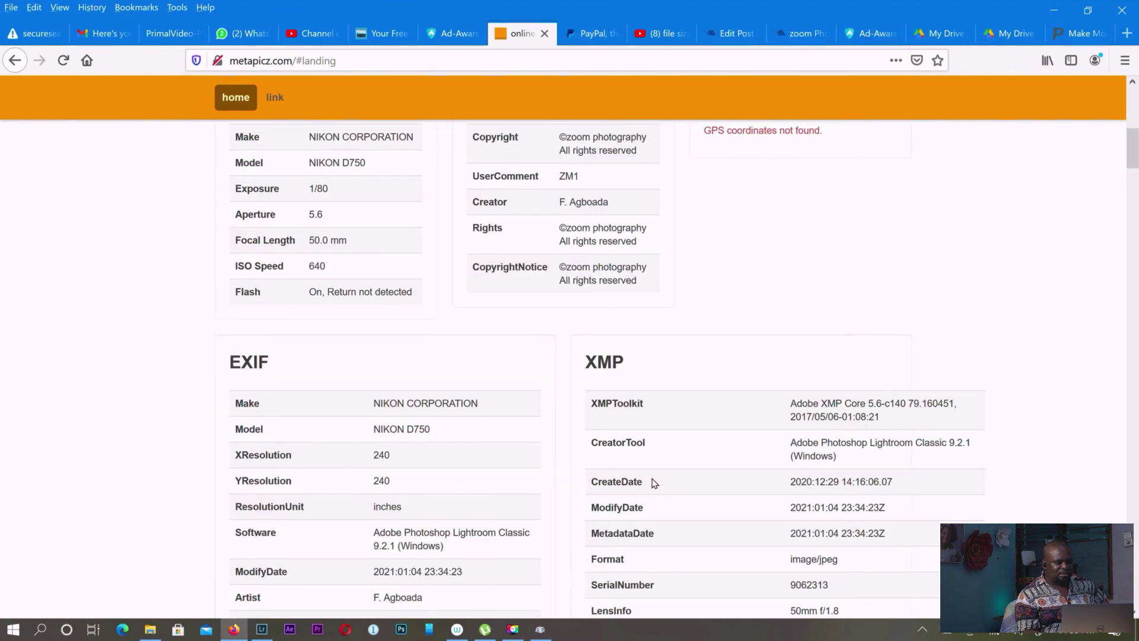
scroll(654, 483, "up", 1)
scroll(655, 484, "up", 1)
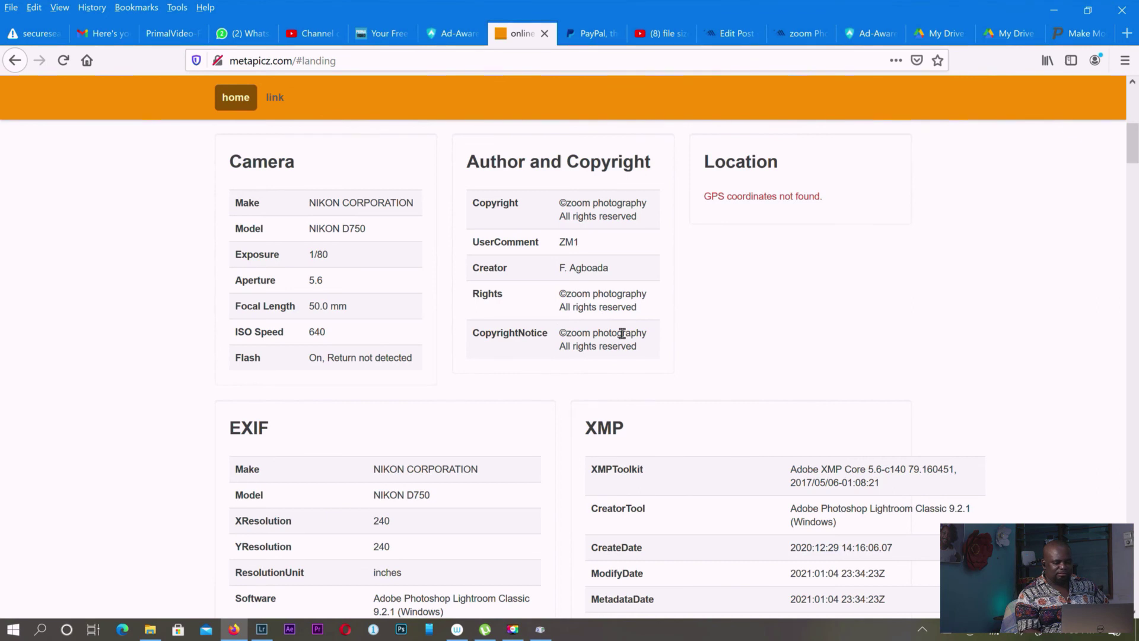
scroll(597, 410, "down", 5)
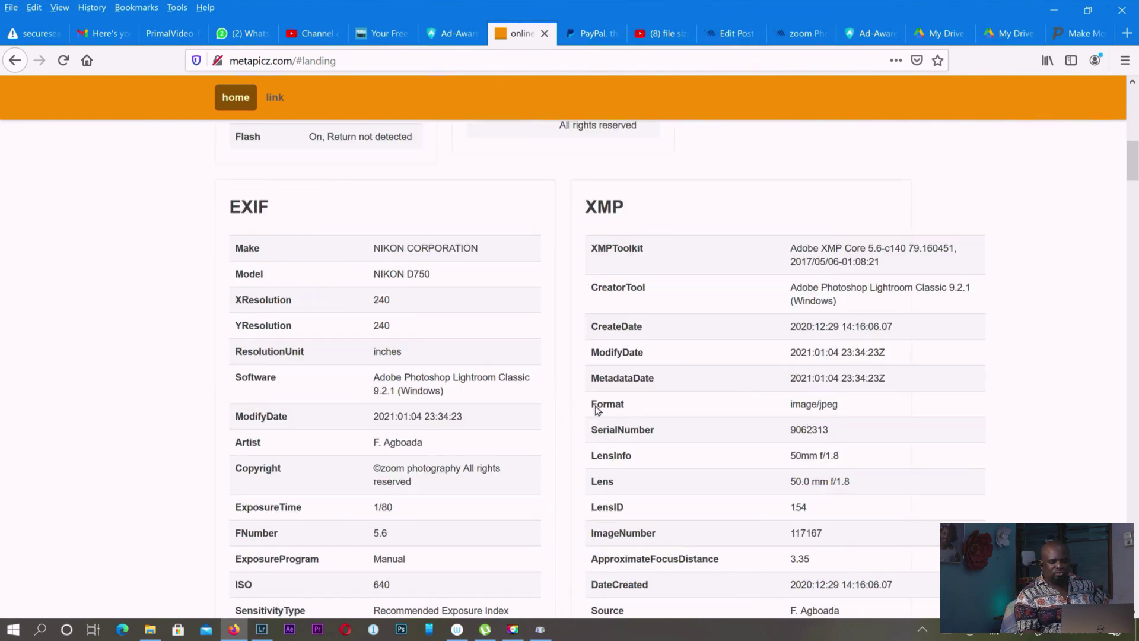
scroll(596, 410, "down", 1)
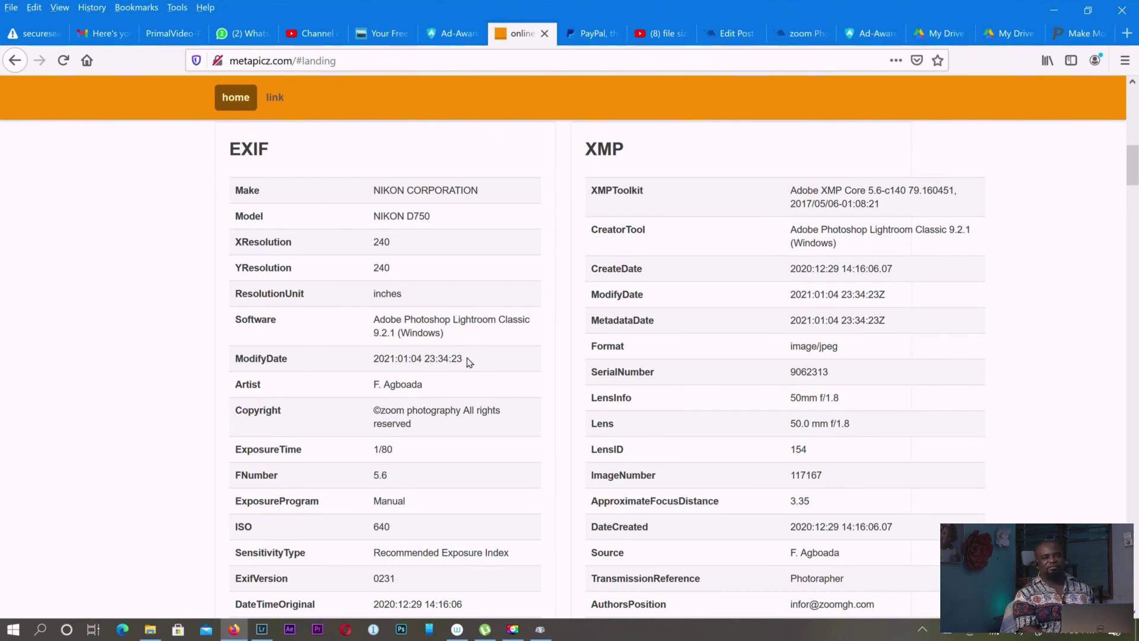
scroll(467, 362, "down", 1)
scroll(468, 361, "down", 6)
scroll(468, 362, "down", 1)
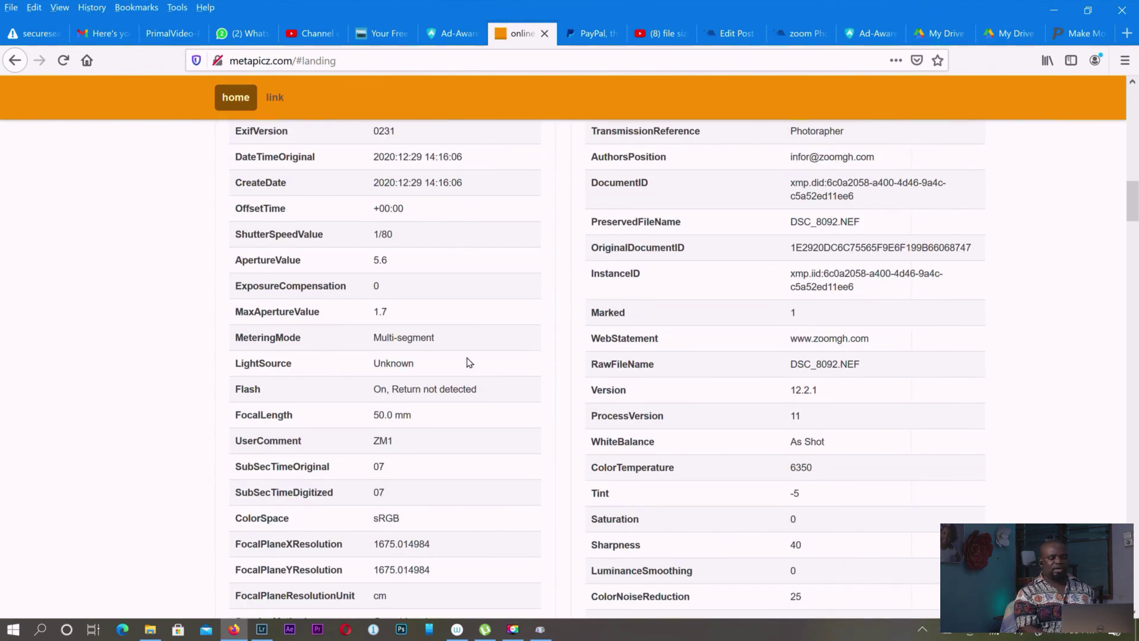
scroll(468, 361, "up", 1)
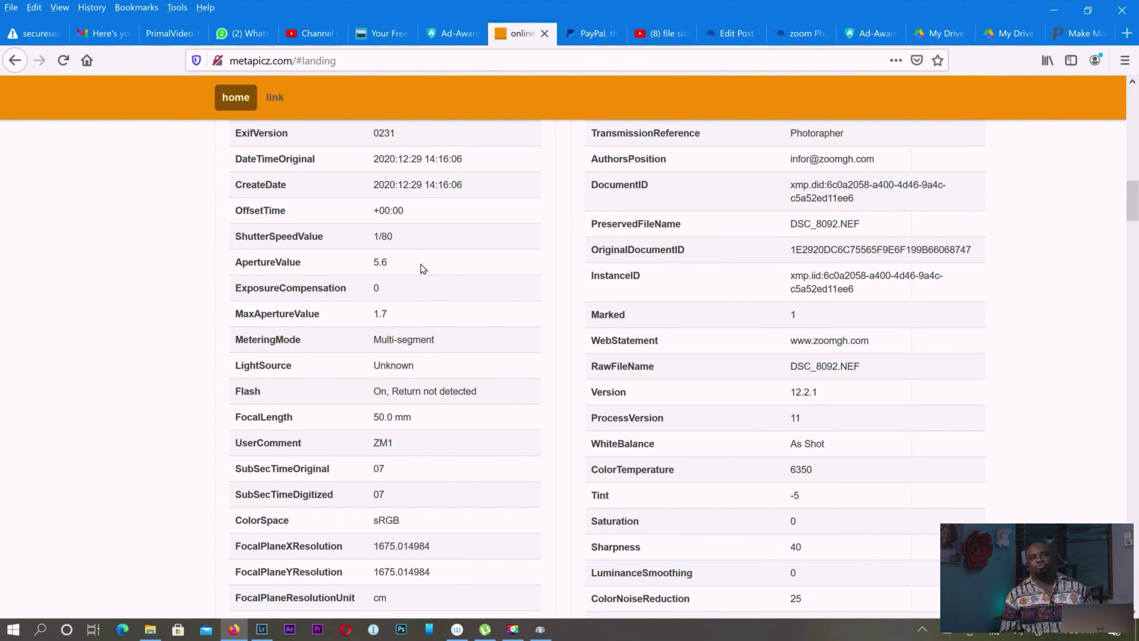
scroll(454, 341, "down", 2)
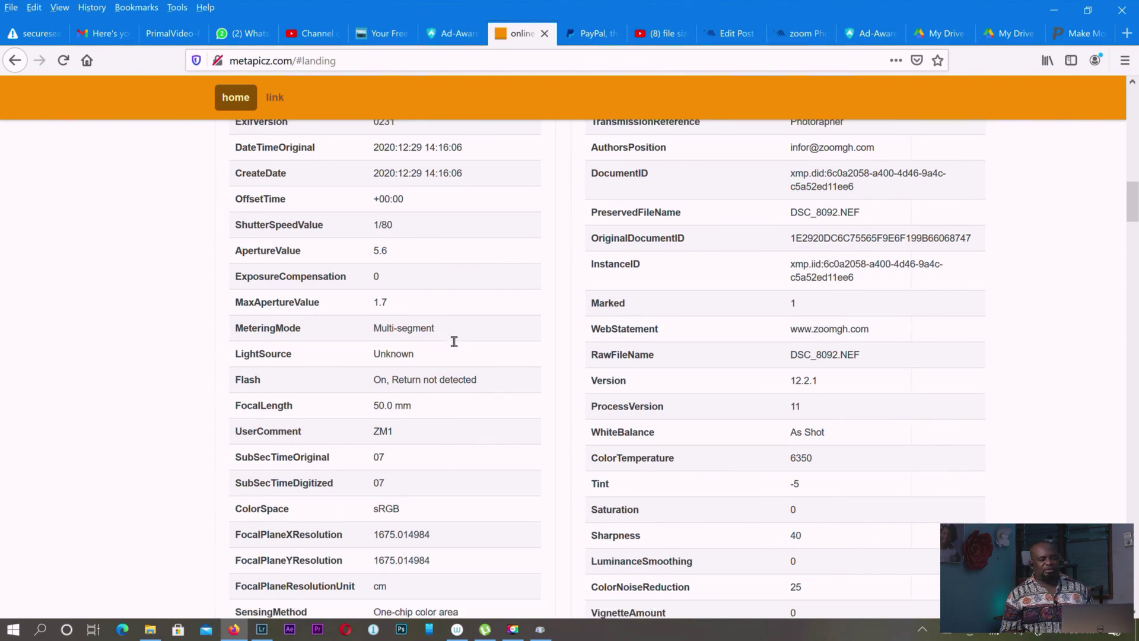